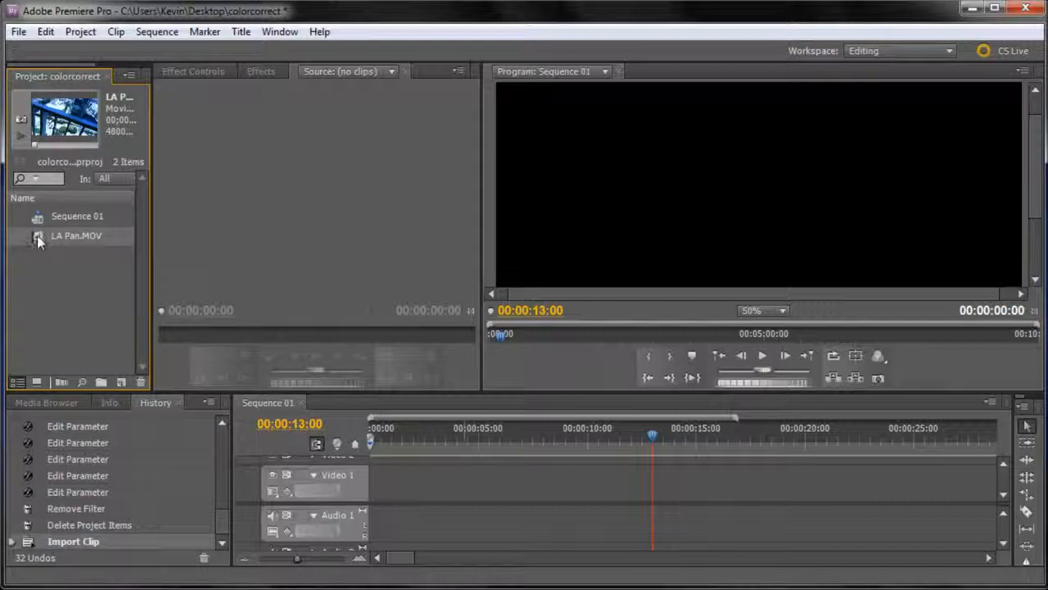
# Place LA Pan.MOV at the start of Video 1 in Sequence 01 and scrub through its footage.
pyautogui.moveTo(42, 244); pyautogui.dragTo(378, 478)
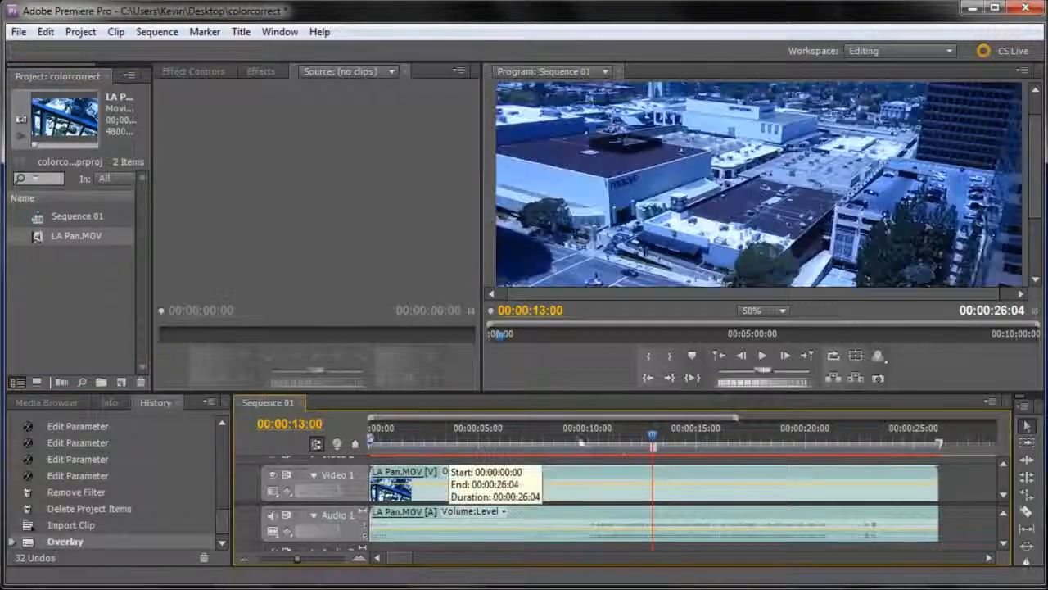
pyautogui.moveTo(653, 442); pyautogui.dragTo(856, 455)
pyautogui.moveTo(780, 458); pyautogui.dragTo(738, 470)
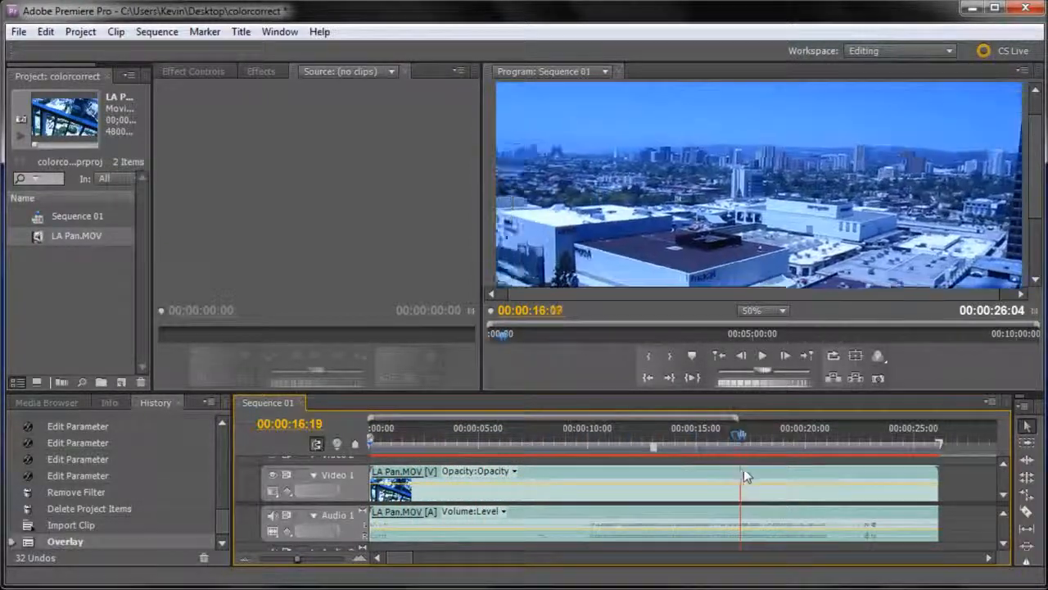
# Trim the clip's start to 00:00:03:07 and shift the clip back to the beginning of the sequence.
pyautogui.moveTo(825, 479); pyautogui.dragTo(440, 497)
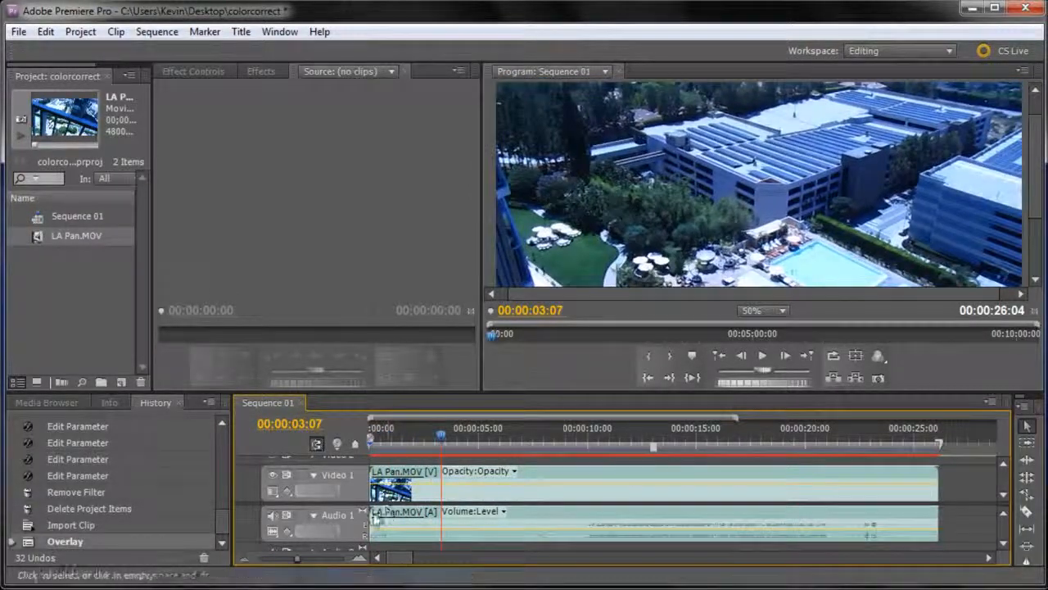
pyautogui.moveTo(373, 496); pyautogui.dragTo(442, 496)
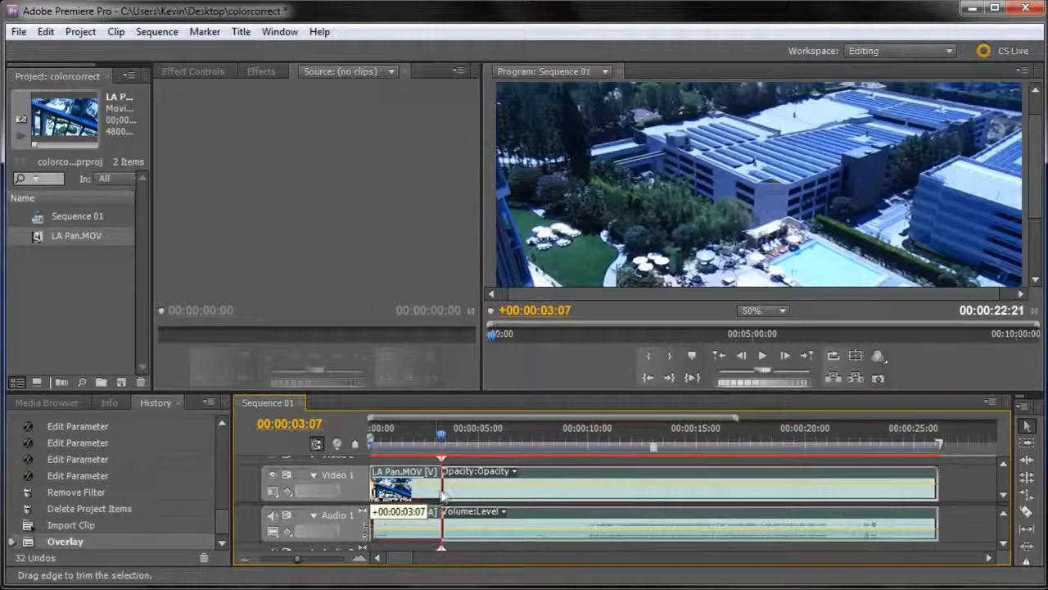
pyautogui.moveTo(558, 500); pyautogui.dragTo(484, 501)
# Trim the clip's end to 00:00:21:15 and scrub through the shortened footage.
pyautogui.moveTo(440, 434); pyautogui.dragTo(838, 485)
pyautogui.click(735, 436)
pyautogui.moveTo(735, 432); pyautogui.dragTo(836, 447)
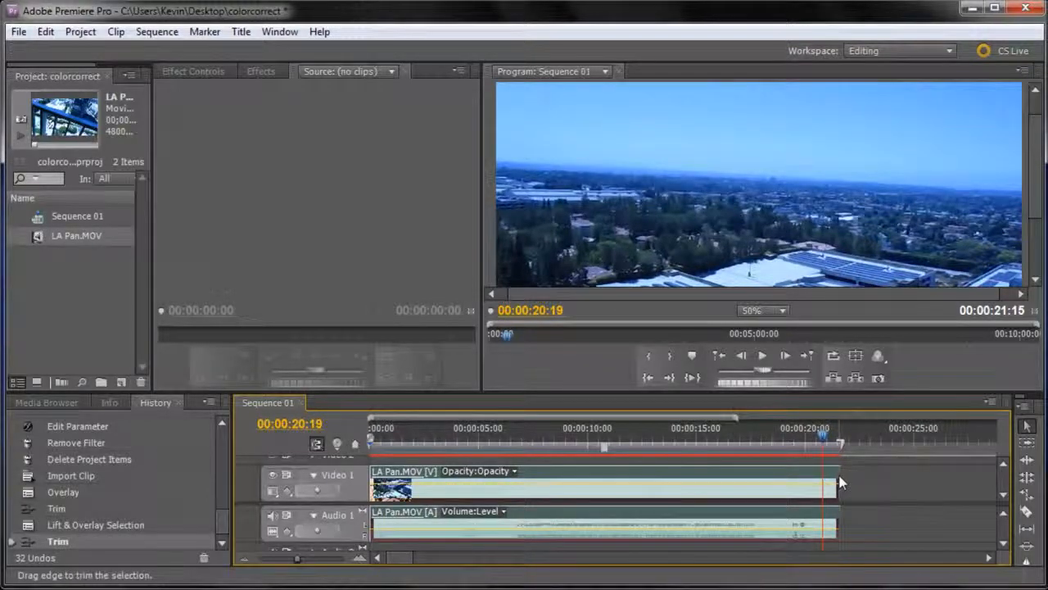
pyautogui.moveTo(818, 437); pyautogui.dragTo(627, 460)
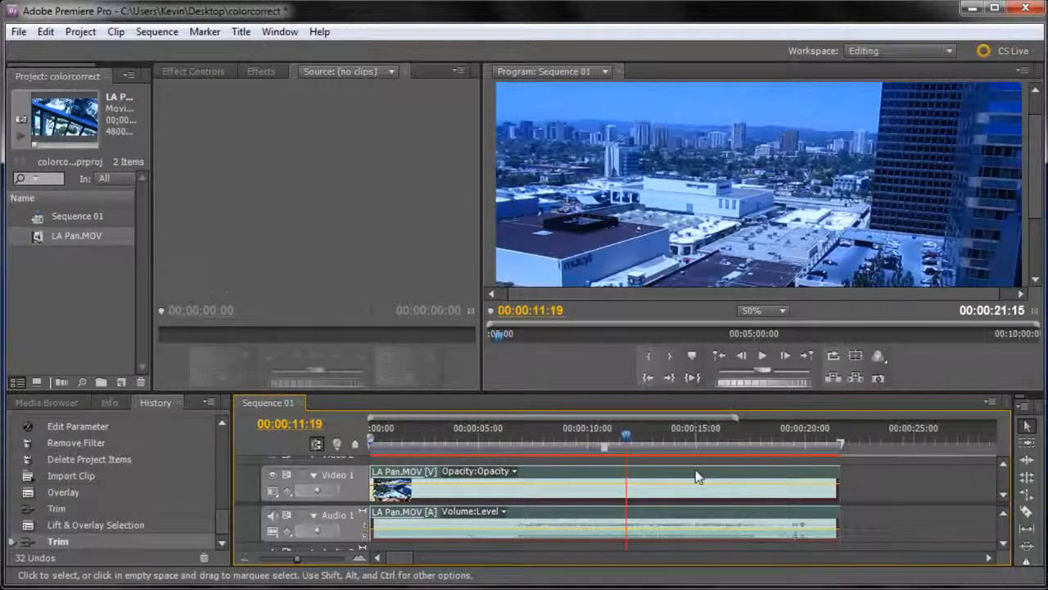
pyautogui.moveTo(626, 433); pyautogui.dragTo(783, 484)
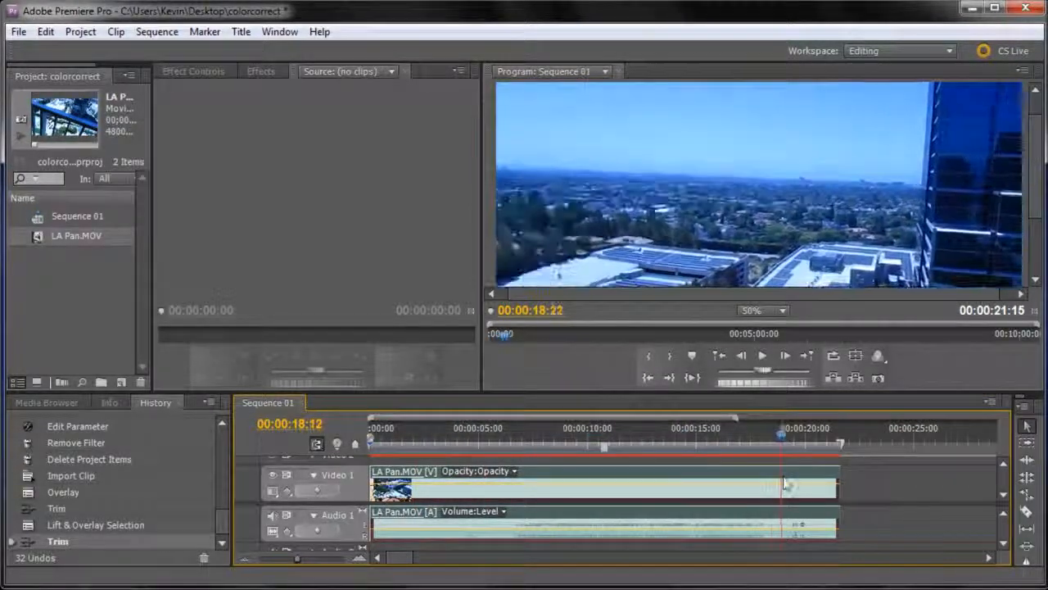
# Unlink the clip's audio from its video and delete the audio from Audio 1.
pyautogui.rightClick(636, 479)
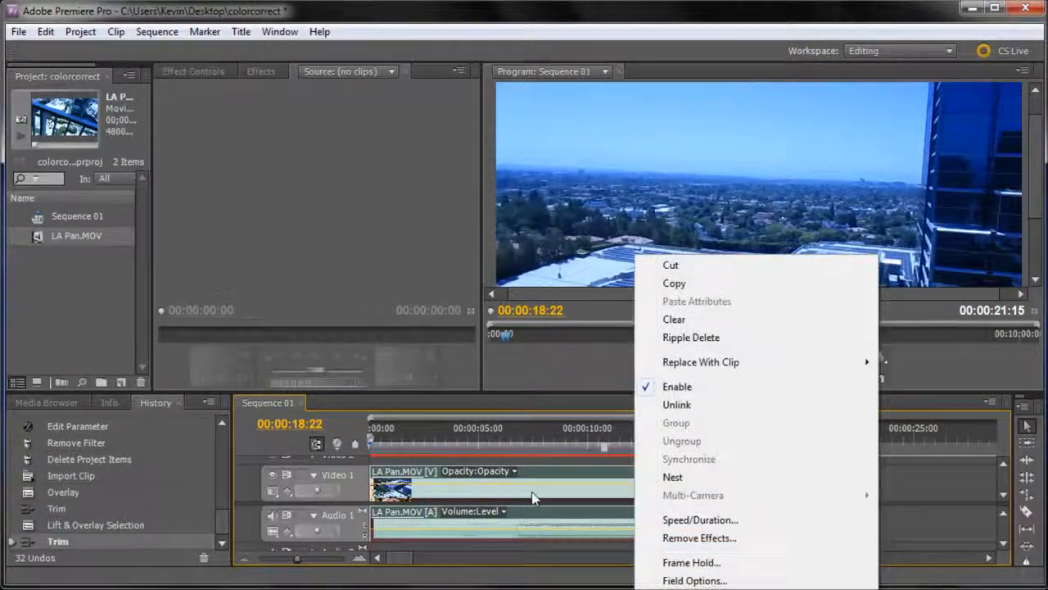
pyautogui.click(677, 406)
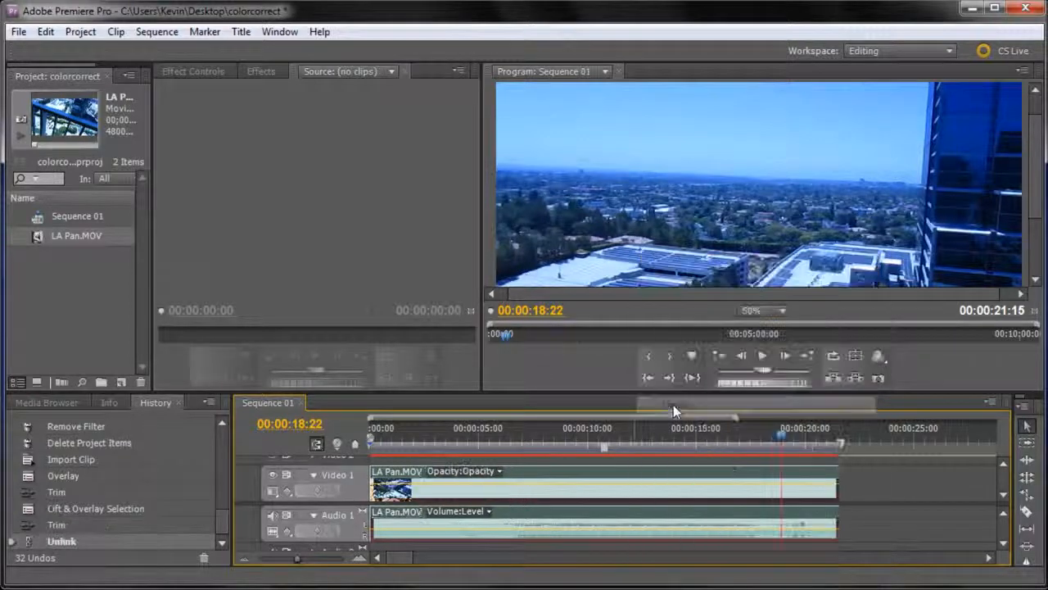
pyautogui.click(705, 515)
pyautogui.click(707, 478)
pyautogui.click(707, 513)
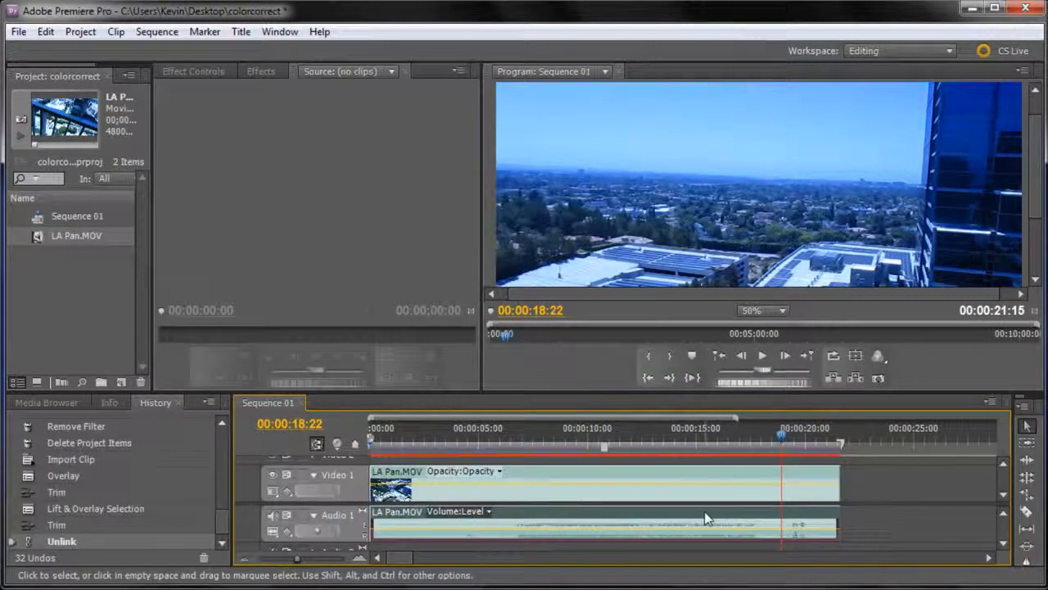
pyautogui.press('Delete')
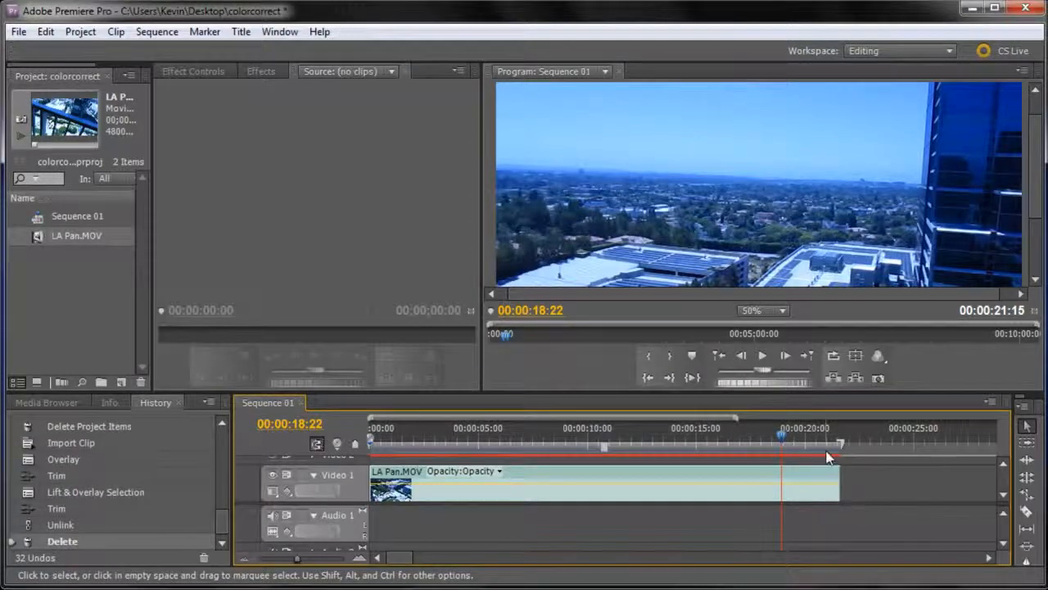
# Enlarge the program preview and park the playhead on the city view at 00:00:13:20.
pyautogui.moveTo(782, 437); pyautogui.dragTo(437, 440)
pyautogui.moveTo(484, 394); pyautogui.dragTo(479, 490)
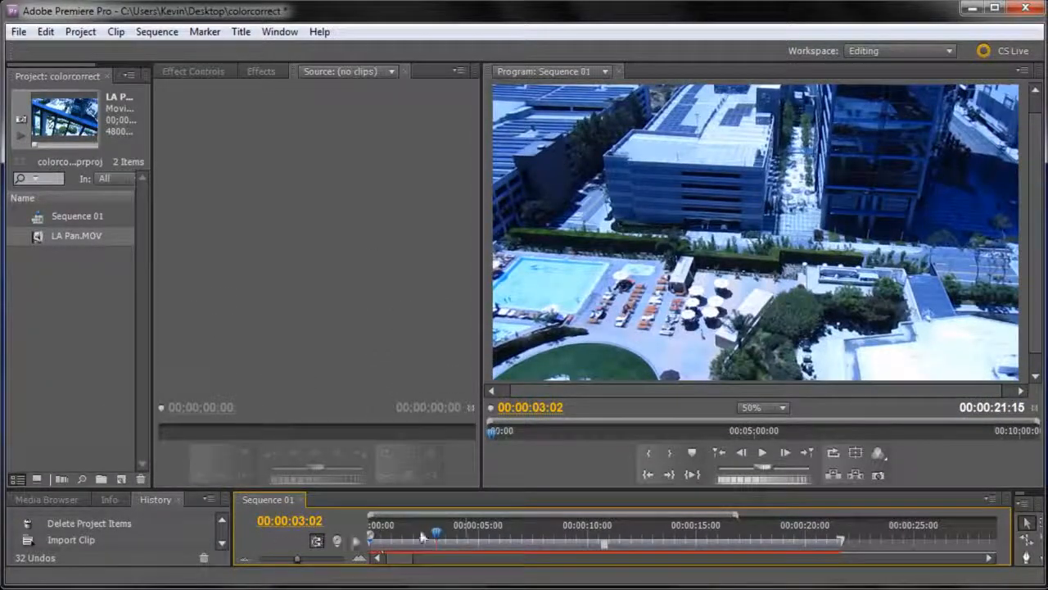
pyautogui.moveTo(436, 537); pyautogui.dragTo(669, 560)
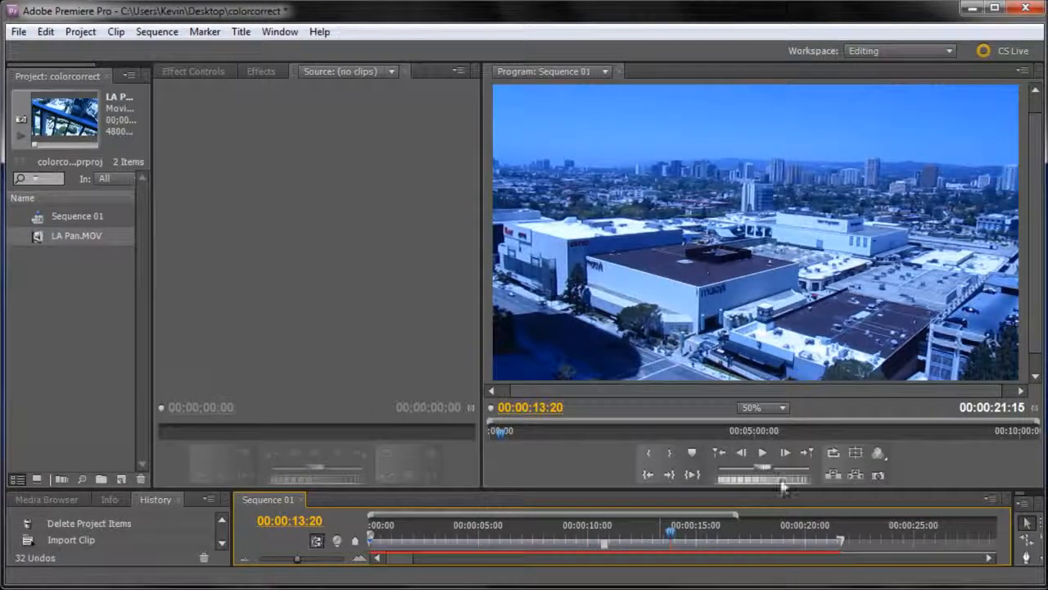
pyautogui.moveTo(669, 533)
pyautogui.mouseDown()
pyautogui.moveTo(647, 539)
pyautogui.moveTo(760, 532)
pyautogui.moveTo(629, 533)
pyautogui.moveTo(795, 531)
pyautogui.moveTo(674, 533)
pyautogui.mouseUp()
# Show the Effects list and expand Video Effects to its Color Correction effects.
pyautogui.click(279, 32)
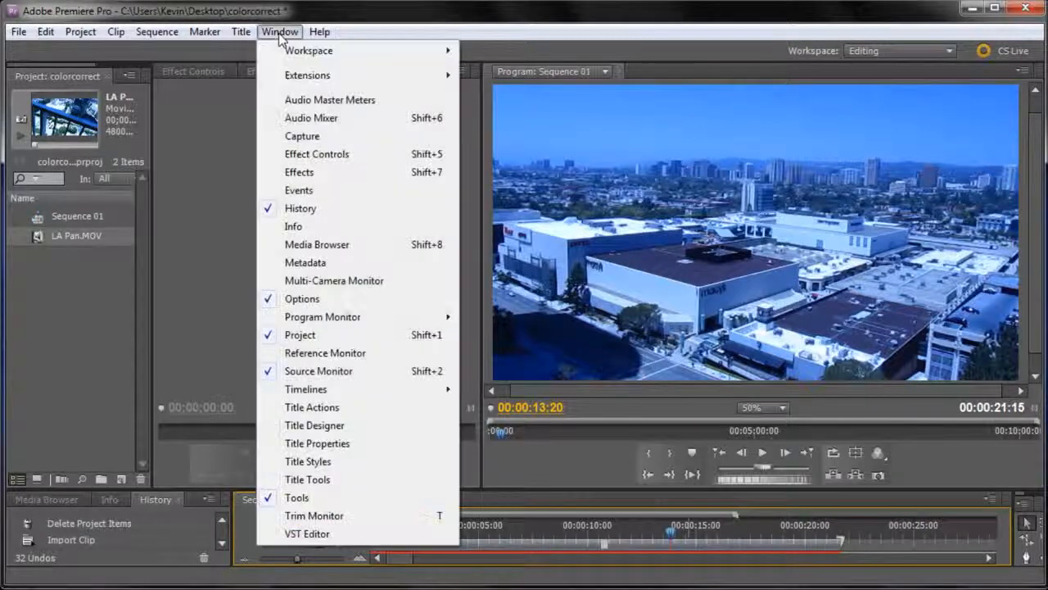
pyautogui.click(300, 172)
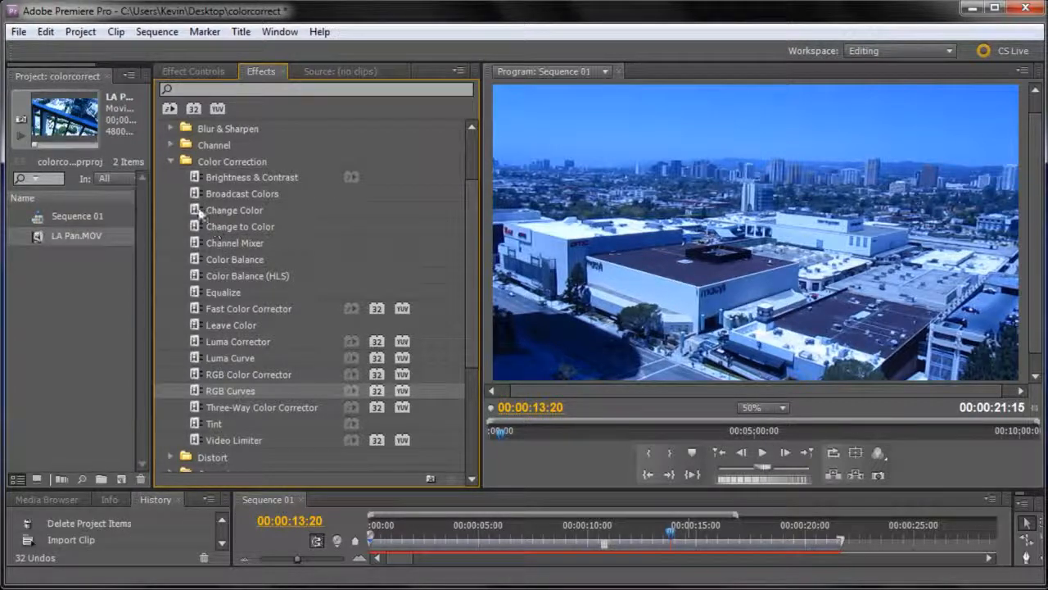
pyautogui.click(171, 161)
pyautogui.click(161, 177)
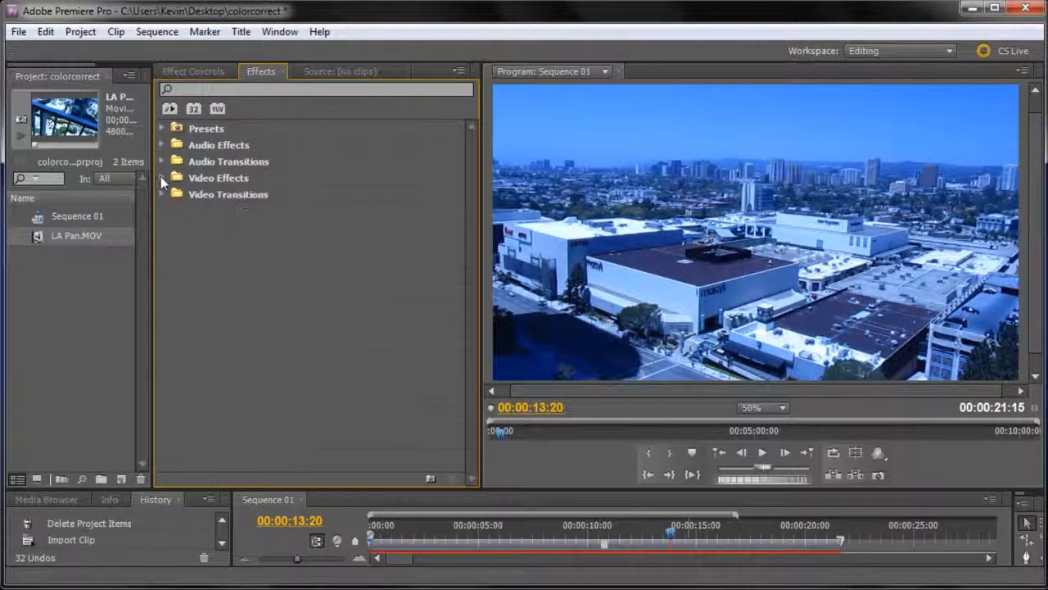
pyautogui.click(204, 178)
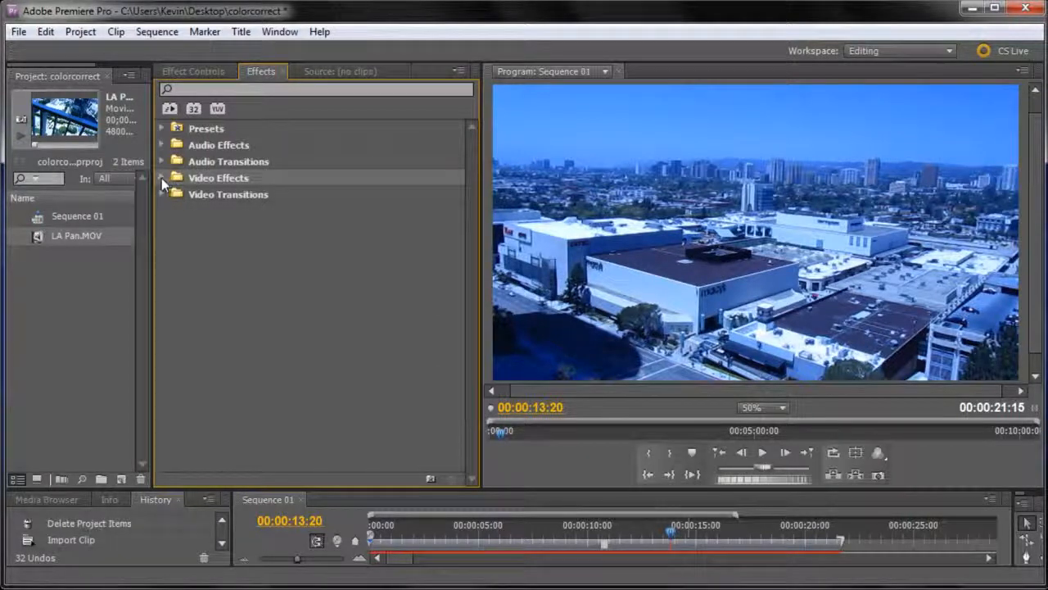
pyautogui.click(160, 177)
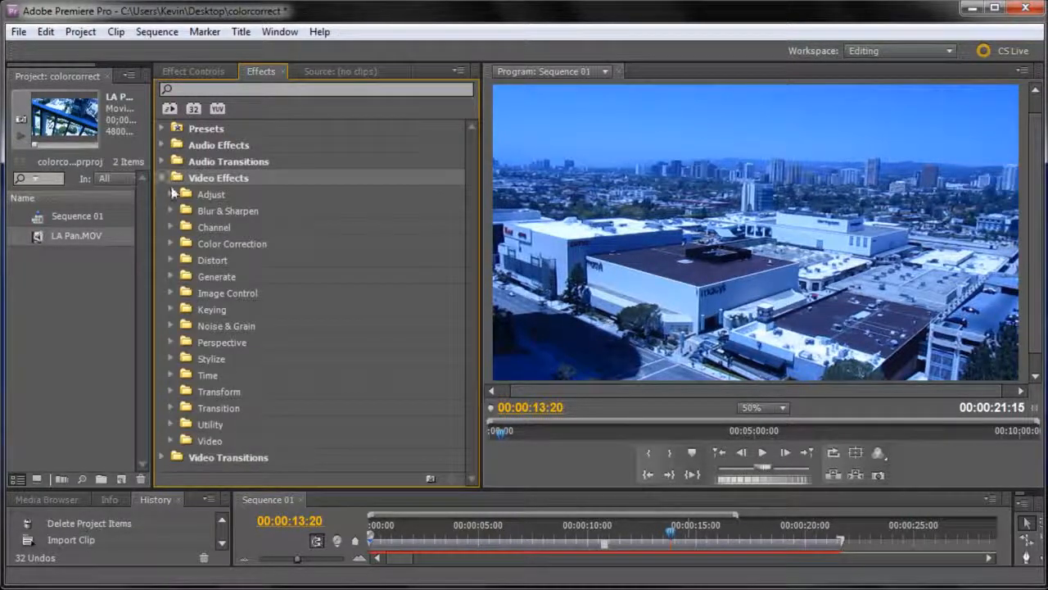
pyautogui.click(169, 244)
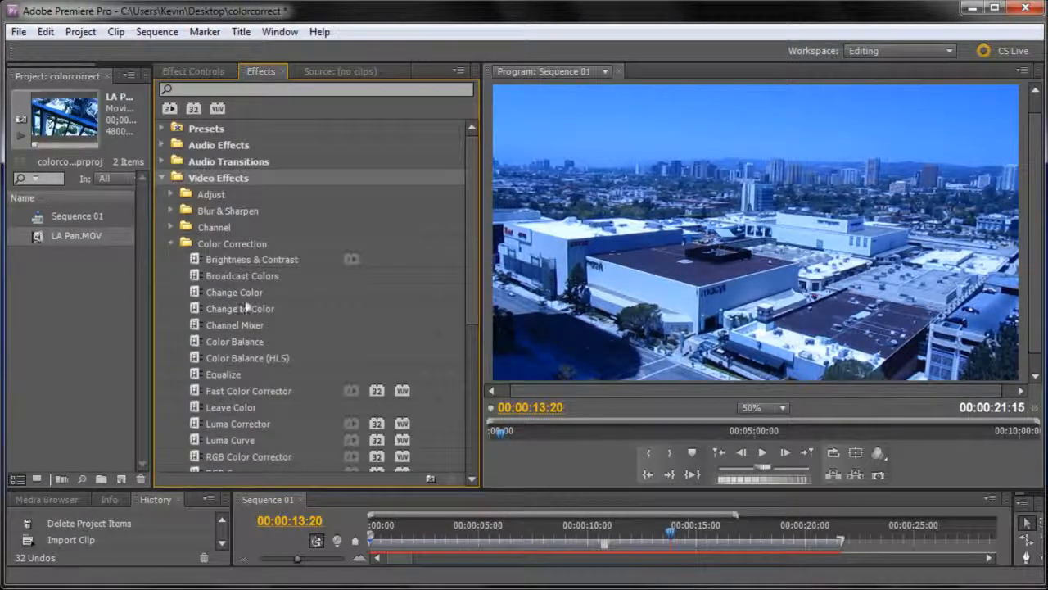
pyautogui.scroll(-1, 243, 301)
pyautogui.scroll(-2, 243, 294)
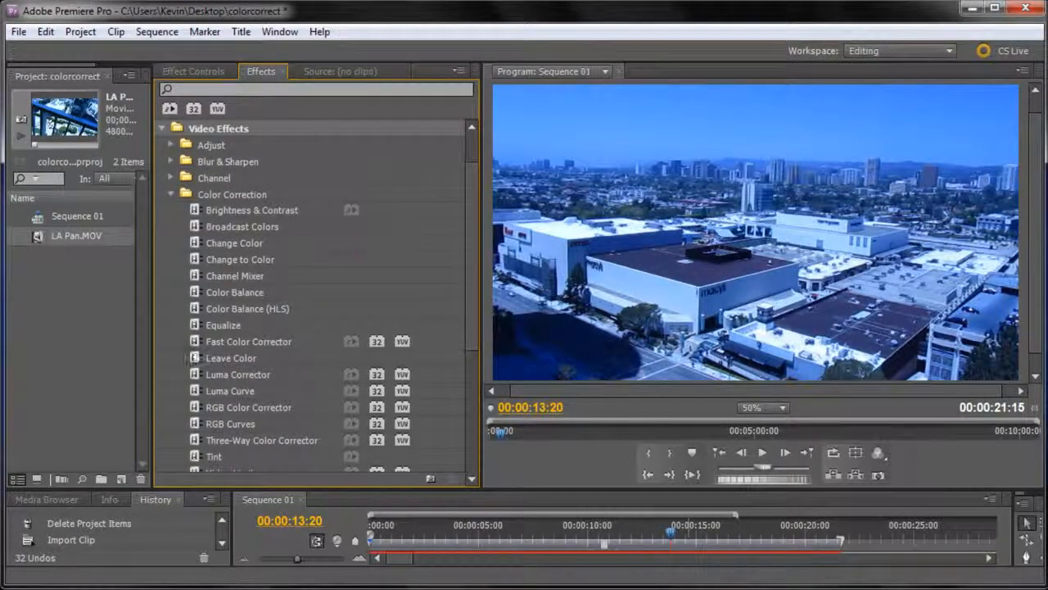
pyautogui.scroll(-1, 298, 427)
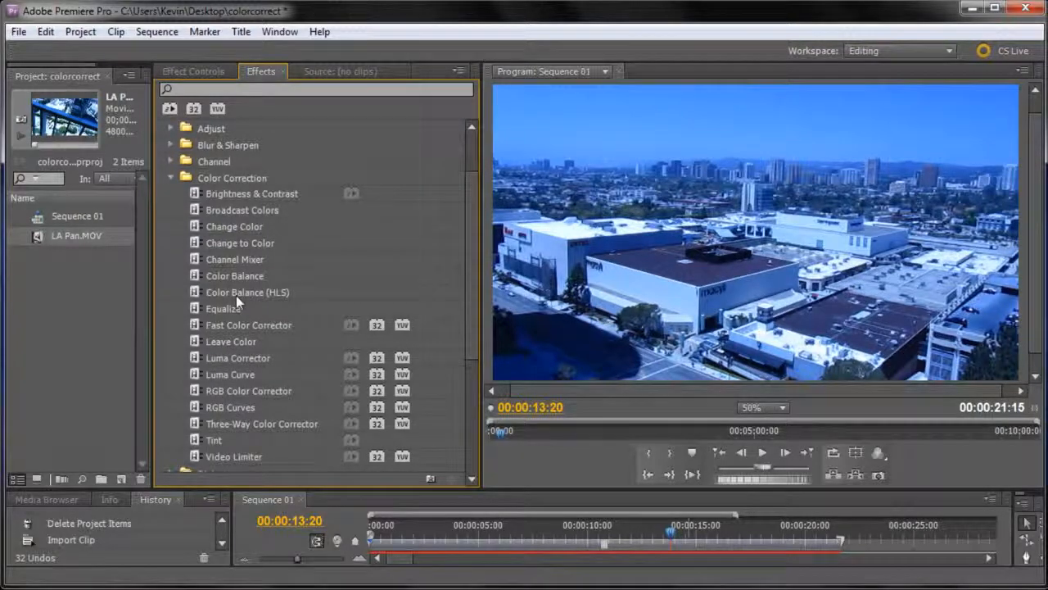
pyautogui.scroll(-1, 235, 298)
# Enlarge the timeline area to expose the clip and apply the RGB Curves effect to it.
pyautogui.moveTo(616, 496); pyautogui.dragTo(634, 414)
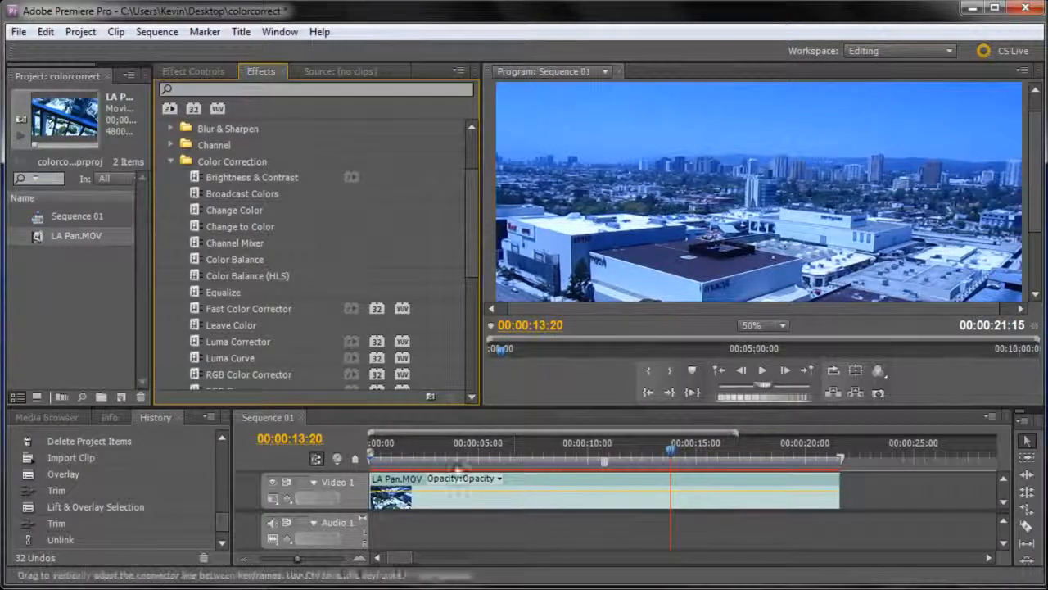
pyautogui.moveTo(470, 262); pyautogui.dragTo(466, 289)
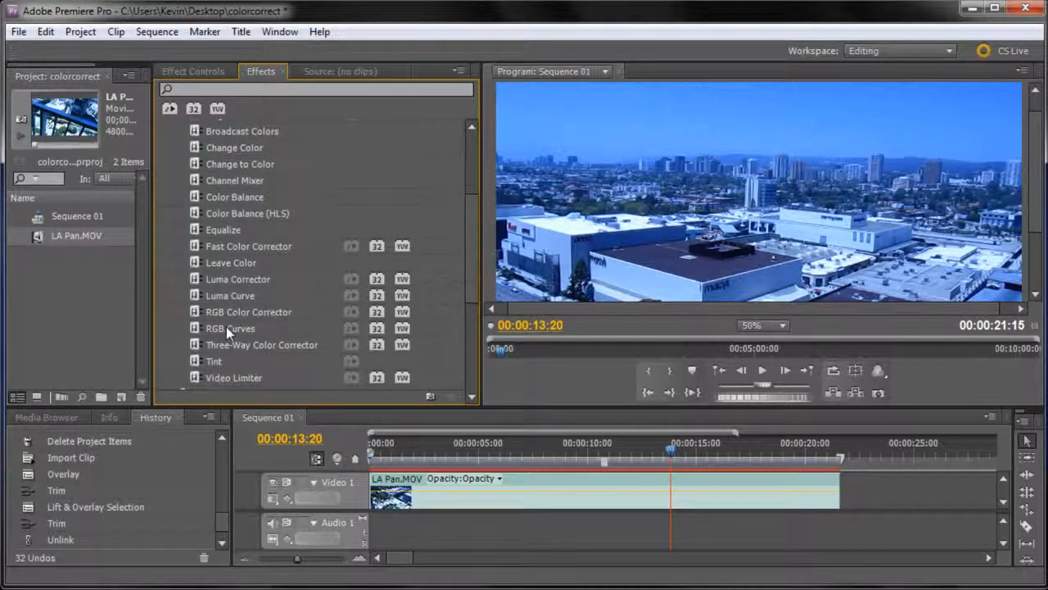
pyautogui.click(226, 327)
pyautogui.moveTo(466, 456); pyautogui.dragTo(482, 492)
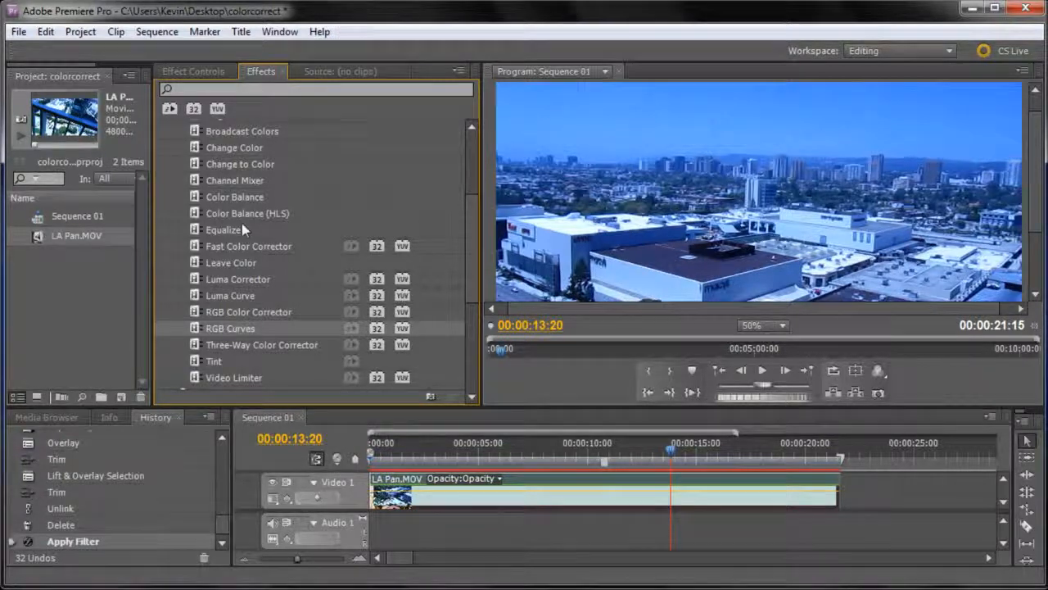
# Expand the clip's RGB Curves in Effect Controls and enlarge the upper area to show all four curves and more of the preview.
pyautogui.click(193, 72)
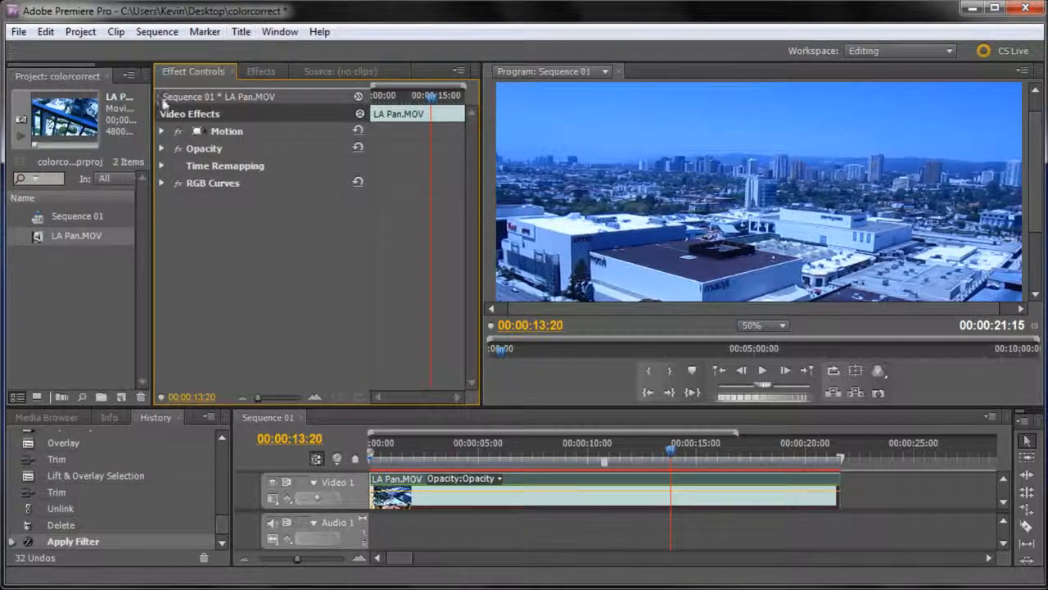
pyautogui.click(280, 31)
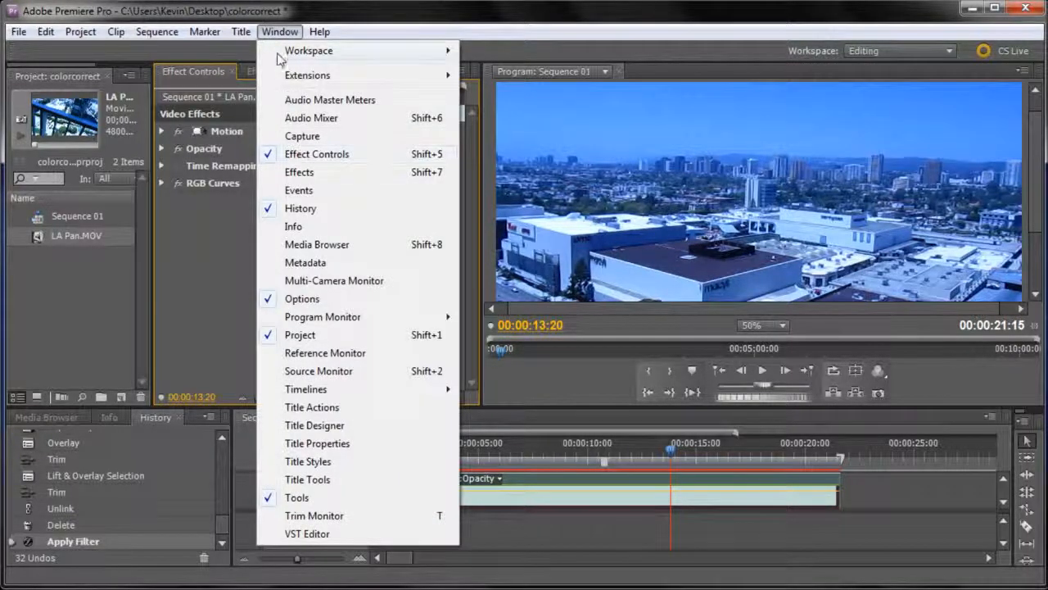
pyautogui.click(274, 32)
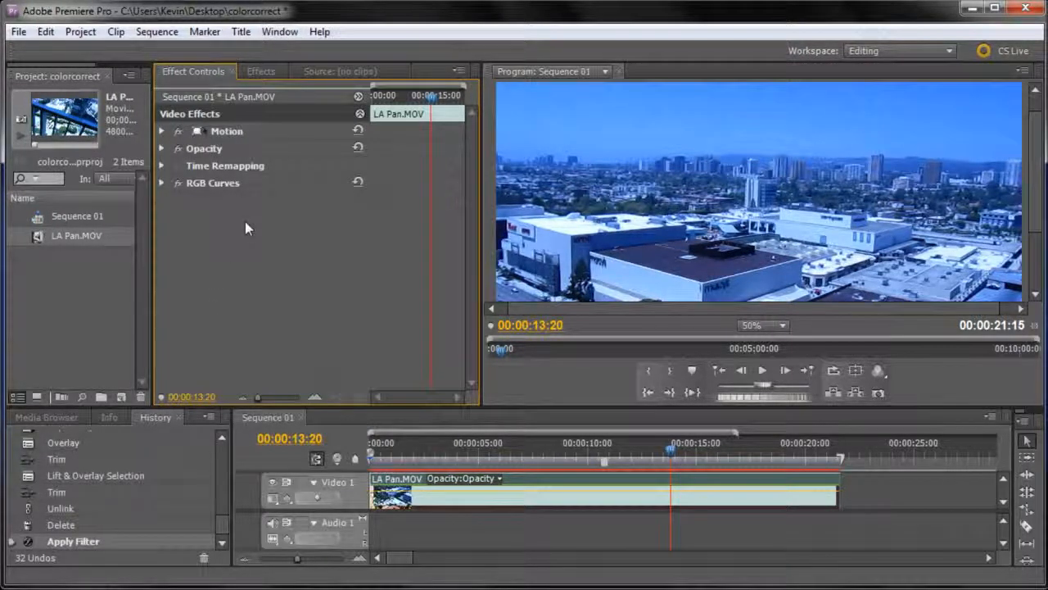
pyautogui.click(162, 182)
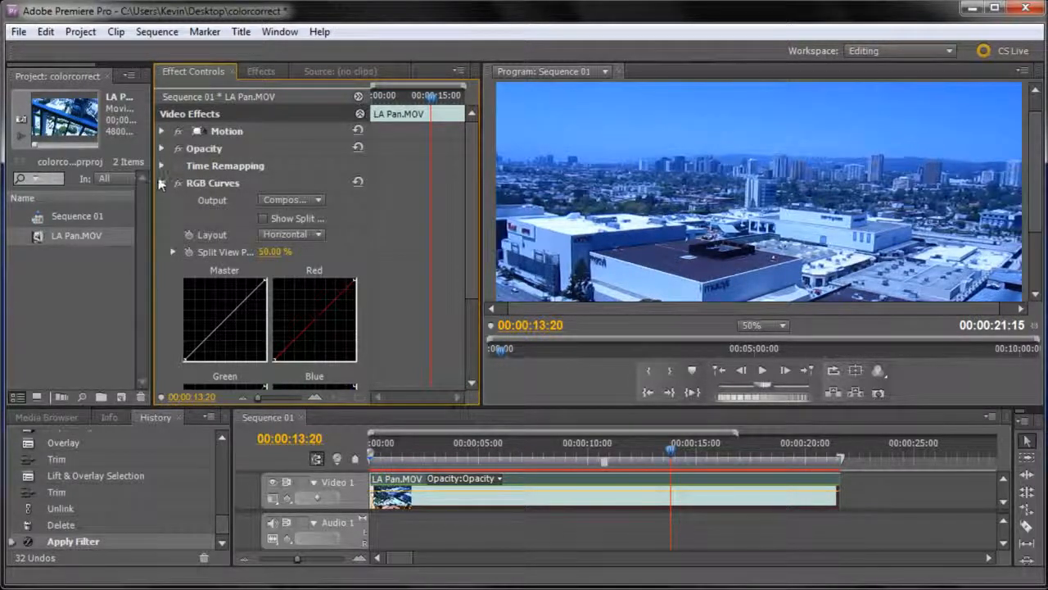
pyautogui.click(163, 184)
pyautogui.click(162, 183)
pyautogui.moveTo(471, 215); pyautogui.dragTo(475, 297)
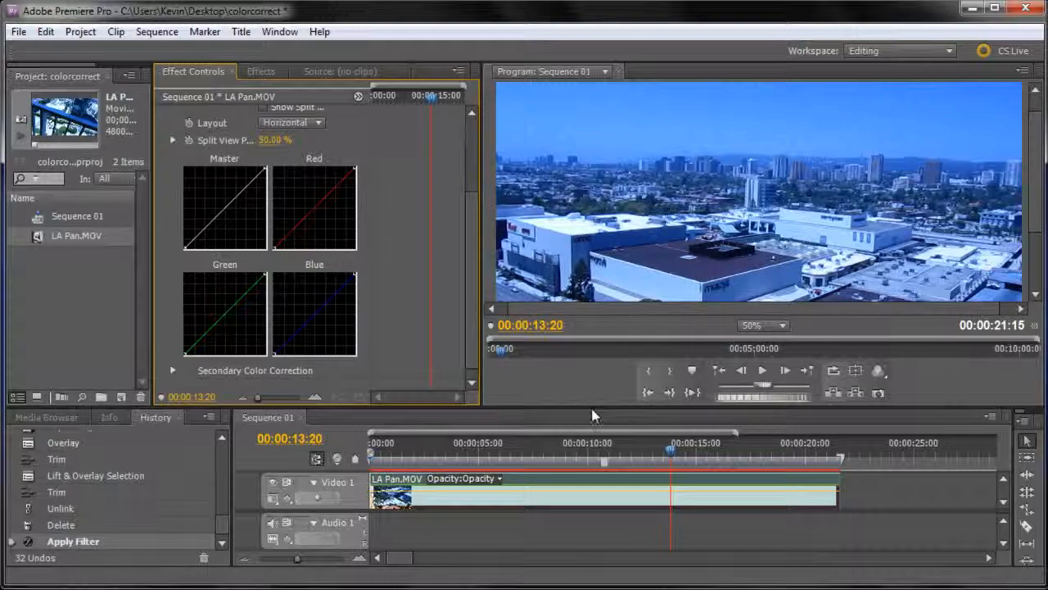
pyautogui.moveTo(592, 412); pyautogui.dragTo(582, 499)
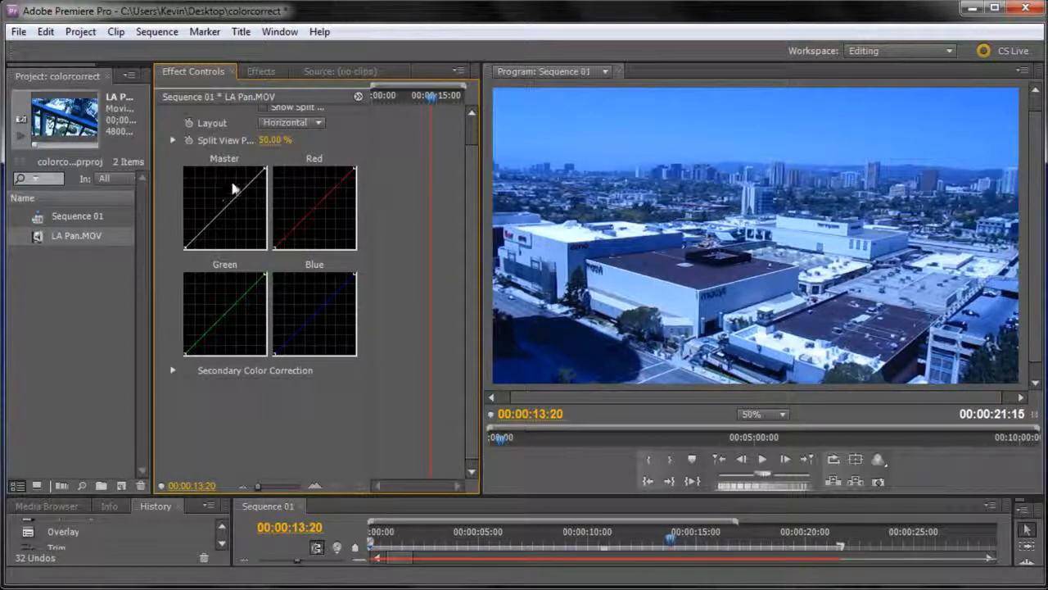
# Try bending the Master curve from a point at its middle and undo the edits.
pyautogui.moveTo(223, 207)
pyautogui.mouseDown()
pyautogui.moveTo(218, 200)
pyautogui.moveTo(223, 208)
pyautogui.mouseUp()
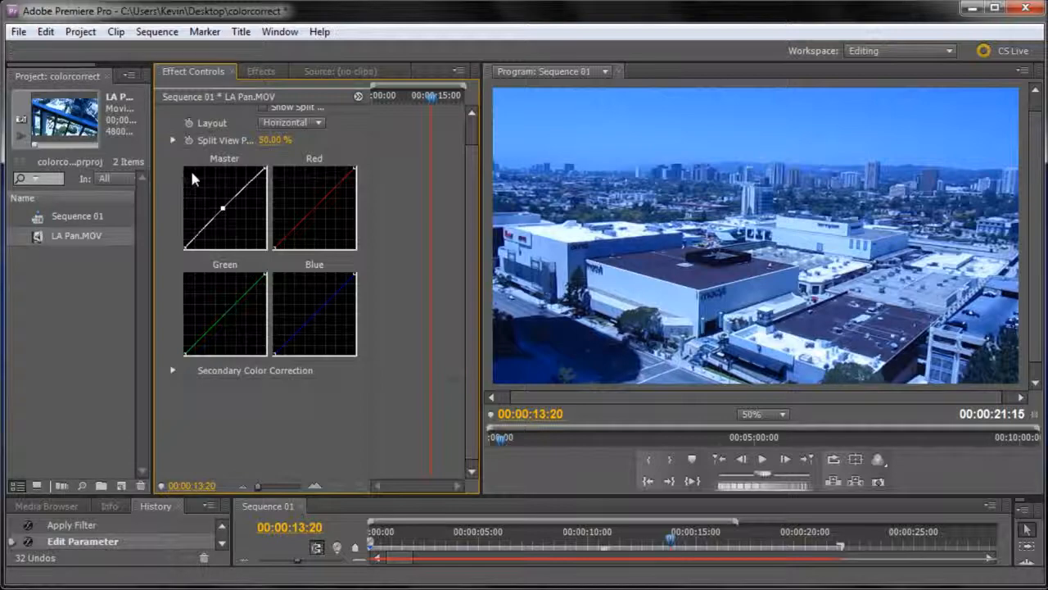
pyautogui.moveTo(223, 210)
pyautogui.mouseDown()
pyautogui.moveTo(202, 196)
pyautogui.moveTo(250, 225)
pyautogui.moveTo(228, 219)
pyautogui.mouseUp()
pyautogui.hotkey('ctrl', 'z')
pyautogui.hotkey('ctrl', 'z')
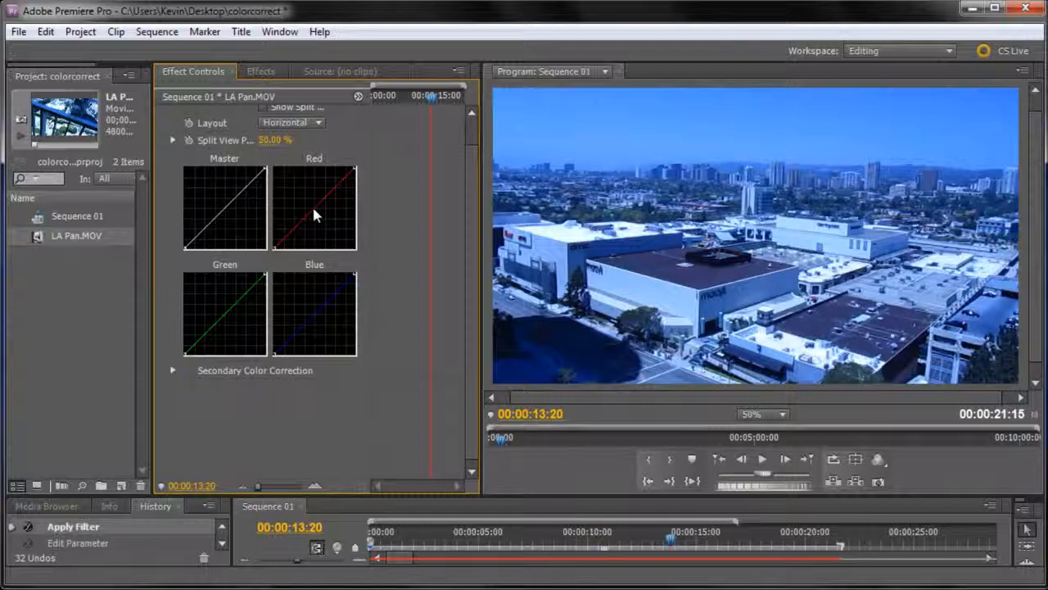
# Try pulling the middle of the Red curve downward and undo the edits.
pyautogui.moveTo(313, 210); pyautogui.dragTo(334, 219)
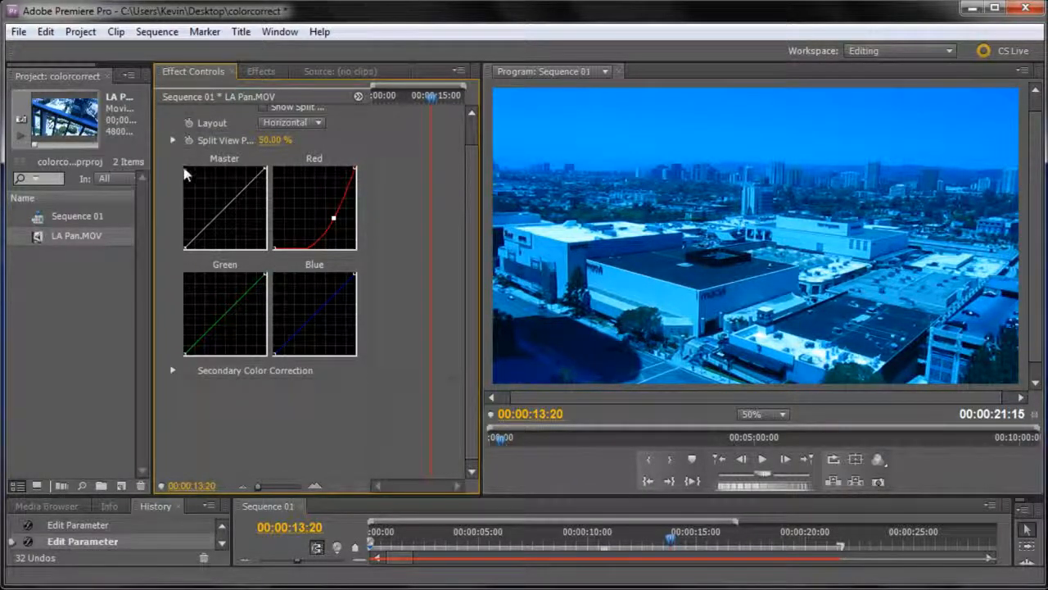
pyautogui.hotkey('ctrl', 'z')
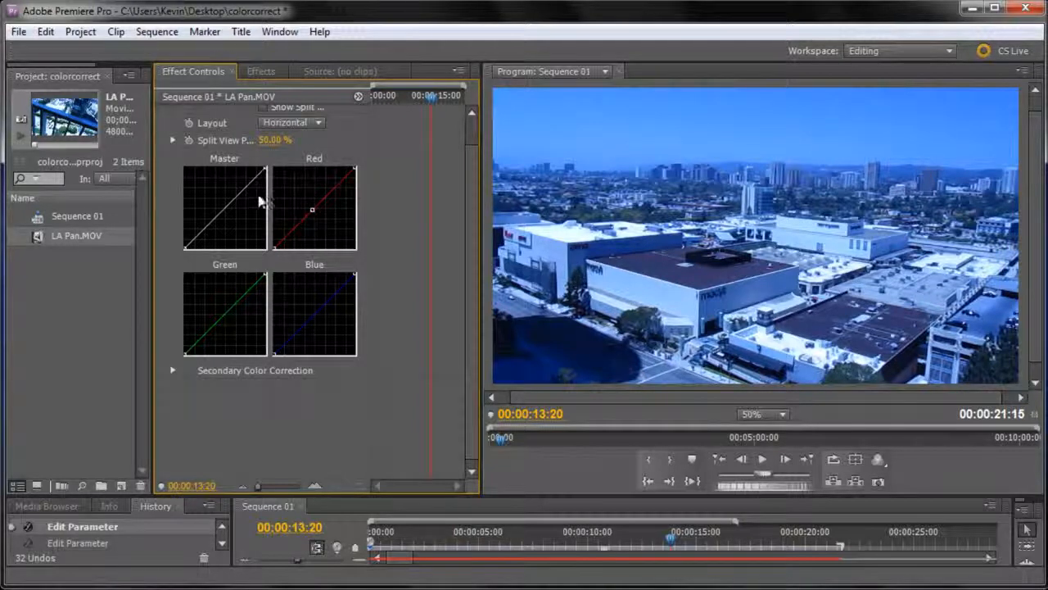
pyautogui.hotkey('ctrl', 'z')
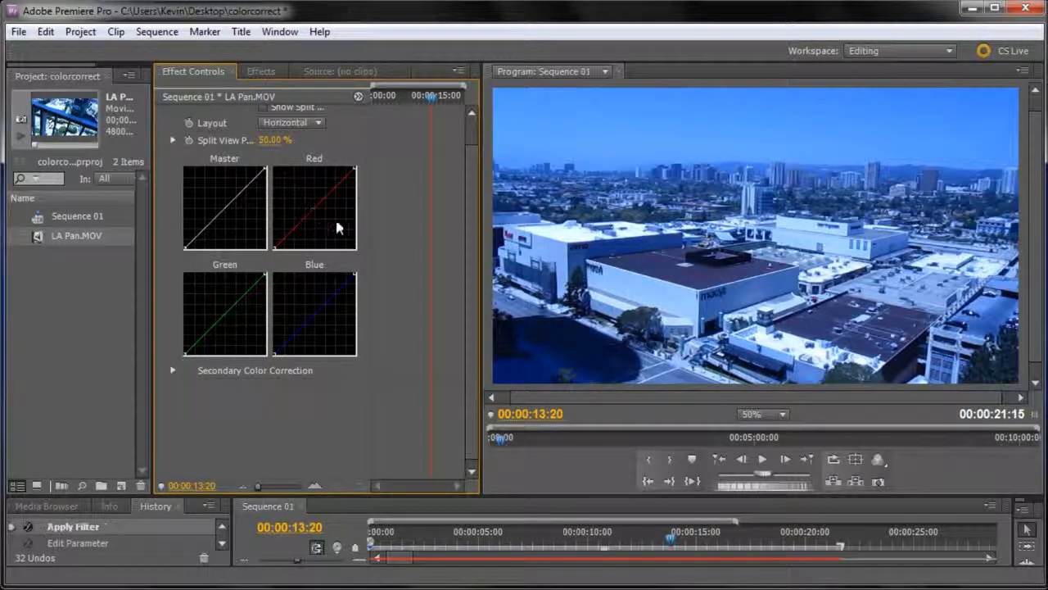
# Pull the middle of the Blue curve slightly downward and raise the Green curve near its upper end.
pyautogui.click(315, 316)
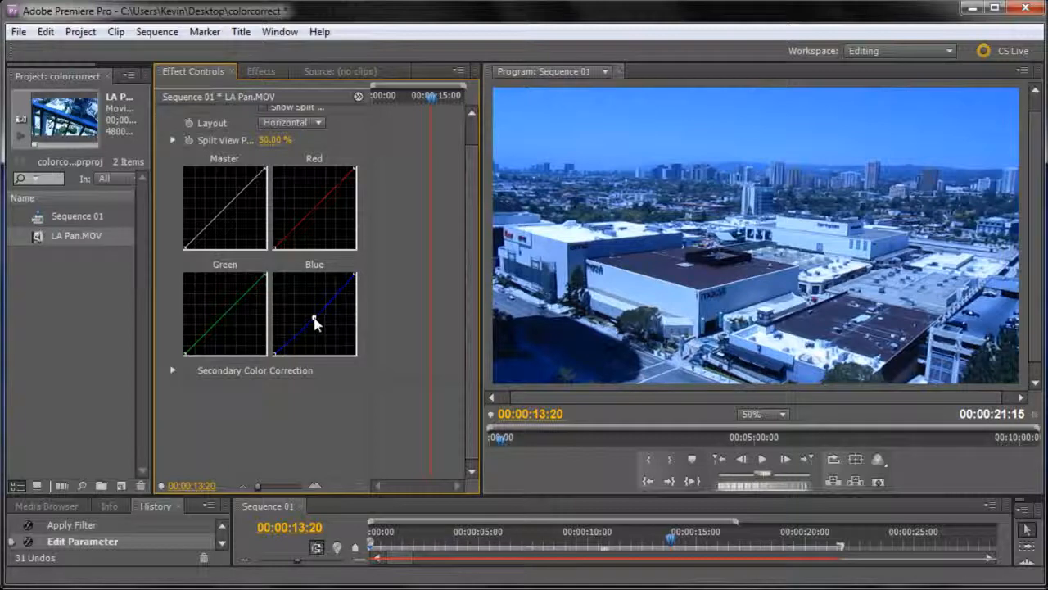
pyautogui.moveTo(313, 318); pyautogui.dragTo(318, 321)
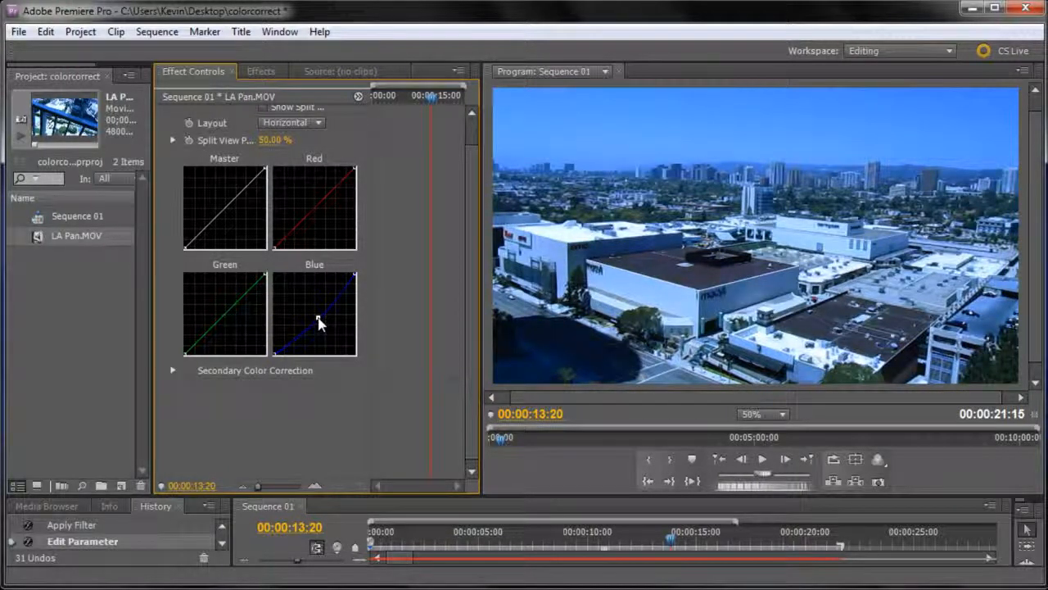
pyautogui.moveTo(319, 323); pyautogui.dragTo(319, 322)
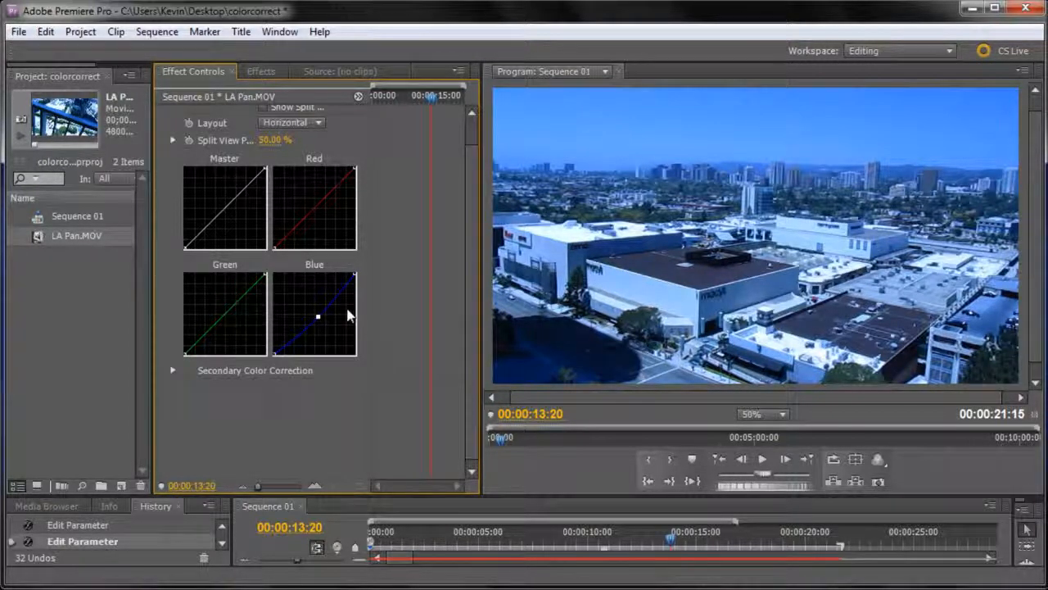
pyautogui.moveTo(246, 293)
pyautogui.mouseDown()
pyautogui.moveTo(239, 285)
pyautogui.moveTo(253, 278)
pyautogui.mouseUp()
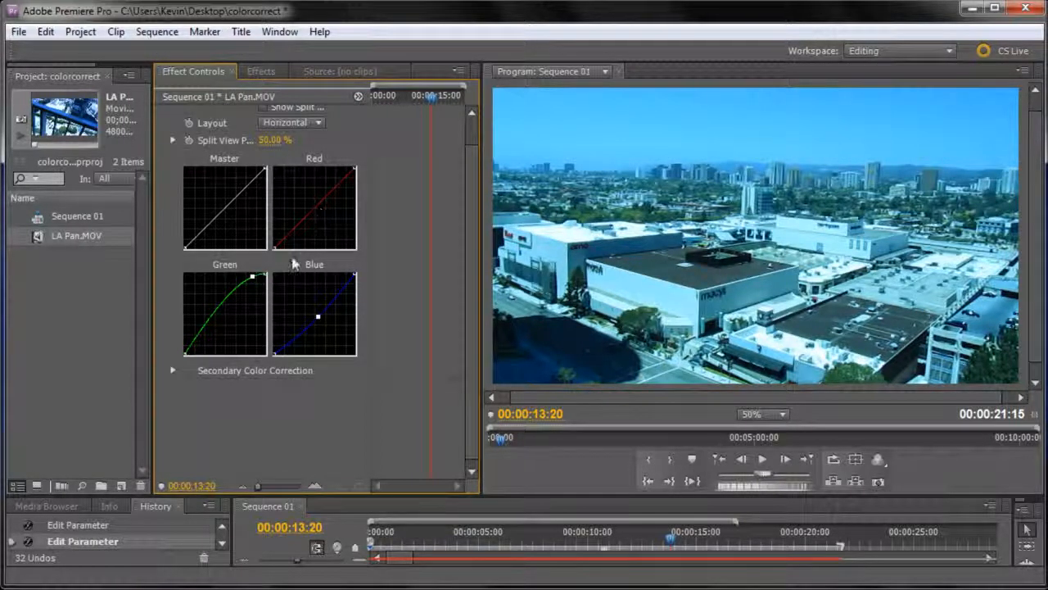
# Bend the Red curve upward from a point near its middle and nudge the Blue curve's middle point slightly up.
pyautogui.click(313, 203)
pyautogui.moveTo(313, 205)
pyautogui.mouseDown()
pyautogui.moveTo(319, 211)
pyautogui.moveTo(308, 198)
pyautogui.mouseUp()
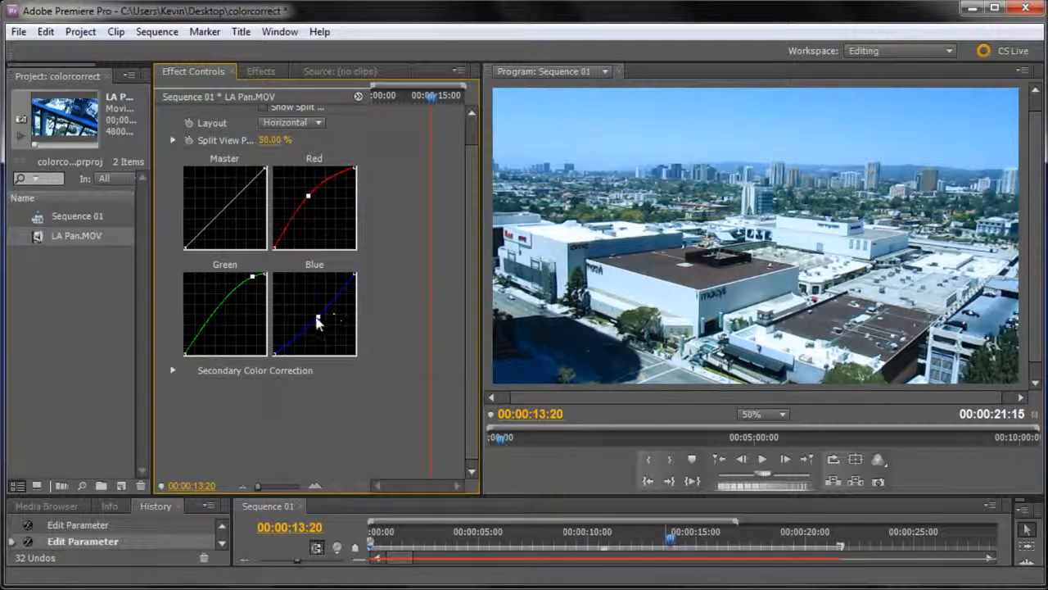
pyautogui.moveTo(317, 317); pyautogui.dragTo(316, 314)
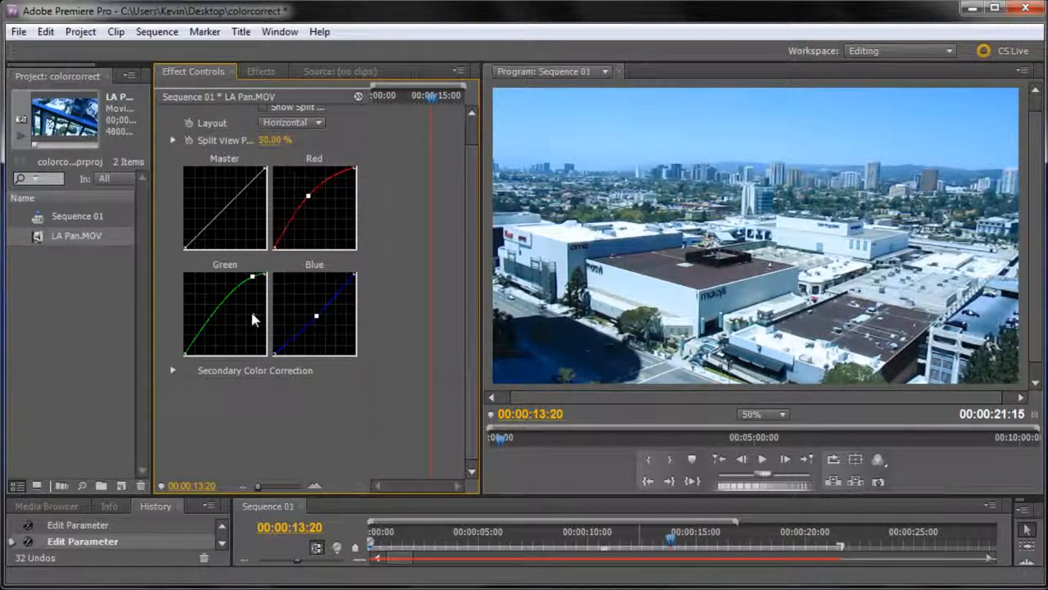
# Scrub back through the sequence and return to 00:00:13:17 to review the corrected colors.
pyautogui.click(655, 534)
pyautogui.moveTo(654, 533); pyautogui.dragTo(456, 507)
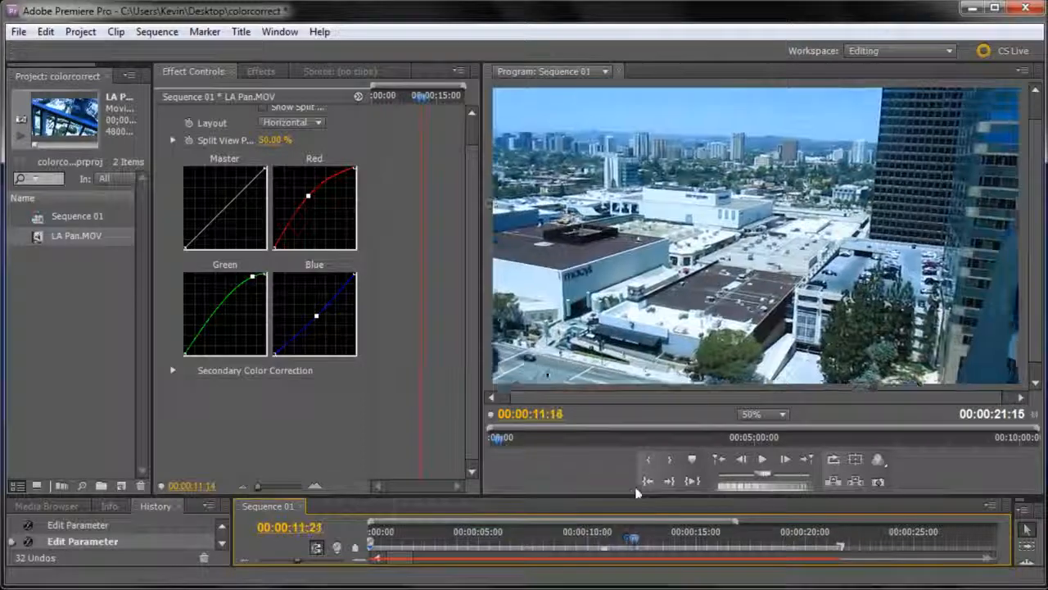
pyautogui.moveTo(674, 483); pyautogui.dragTo(668, 484)
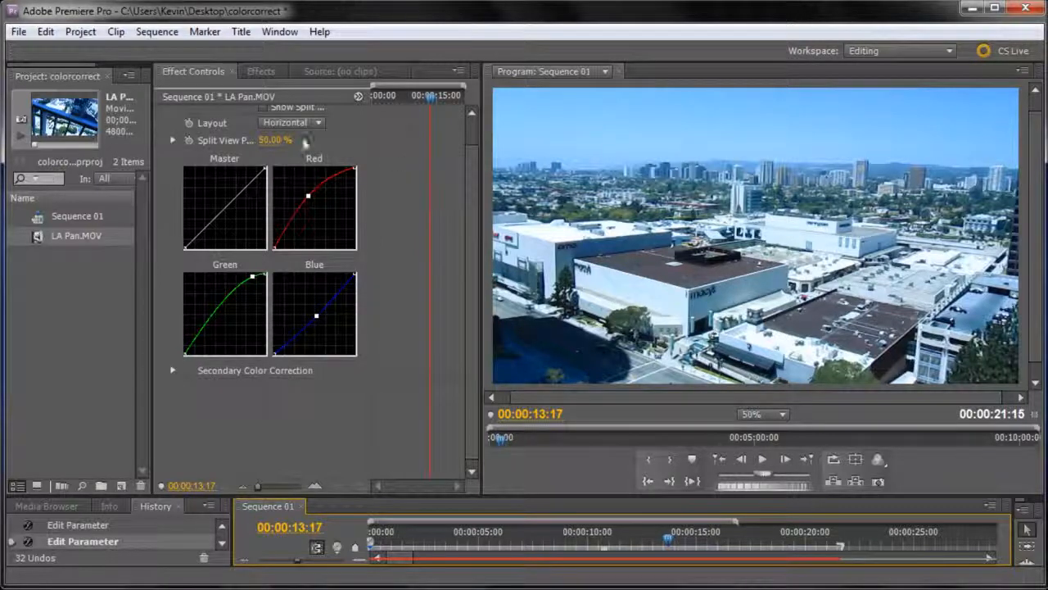
# Toggle the RGB Curves effect off and on repeatedly to compare the original and corrected footage, leaving it on.
pyautogui.moveTo(472, 234); pyautogui.dragTo(464, 182)
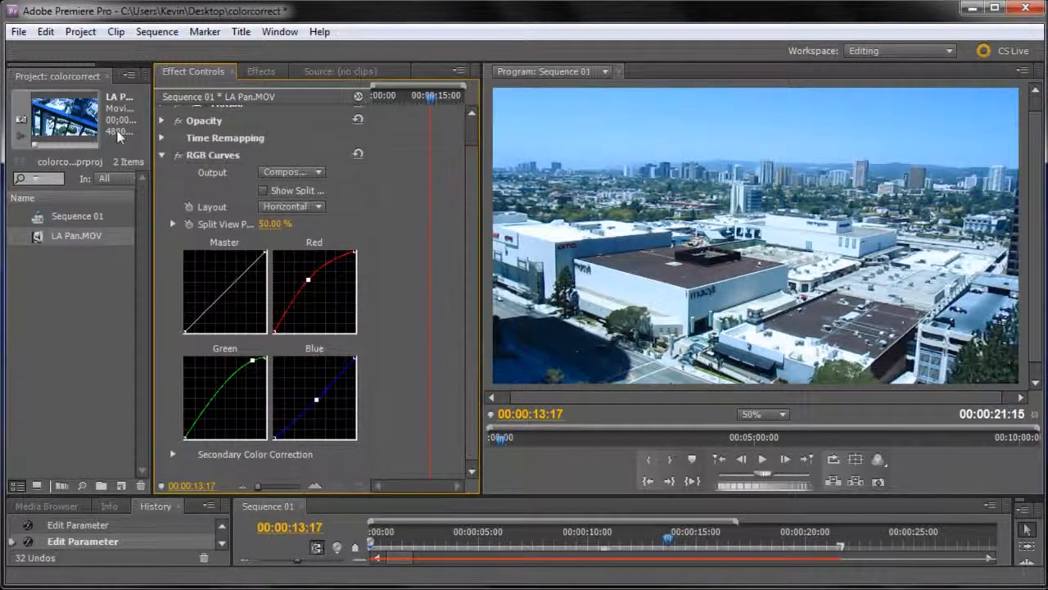
pyautogui.click(179, 155)
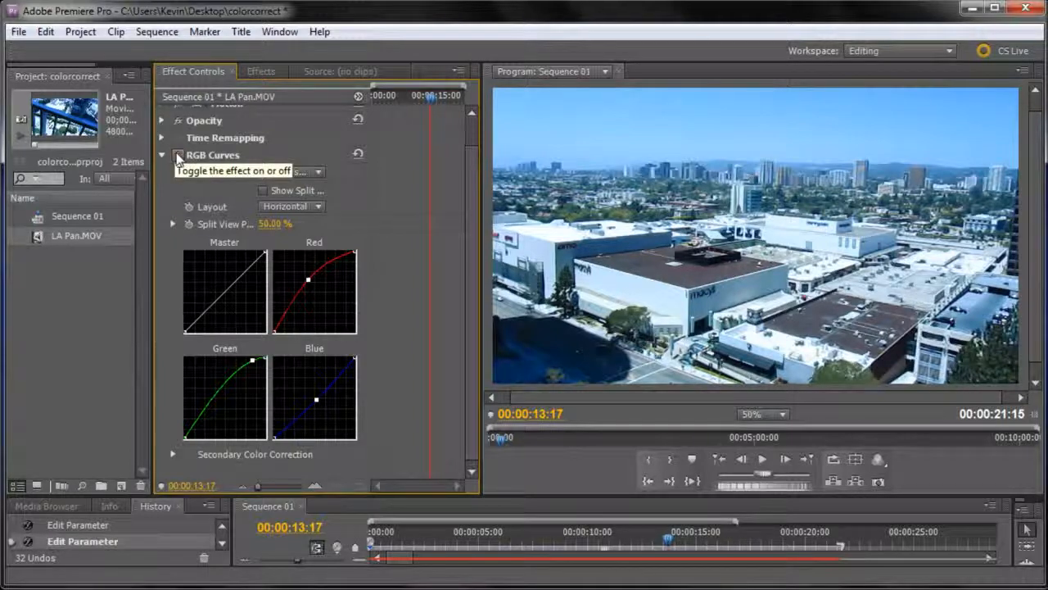
pyautogui.click(177, 156)
pyautogui.click(177, 153)
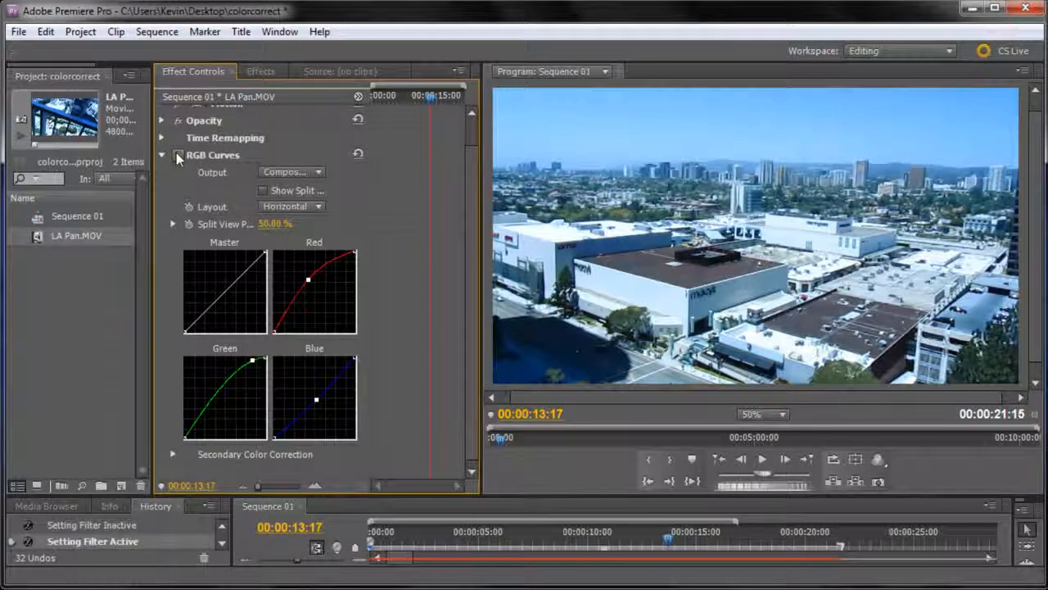
pyautogui.click(176, 153)
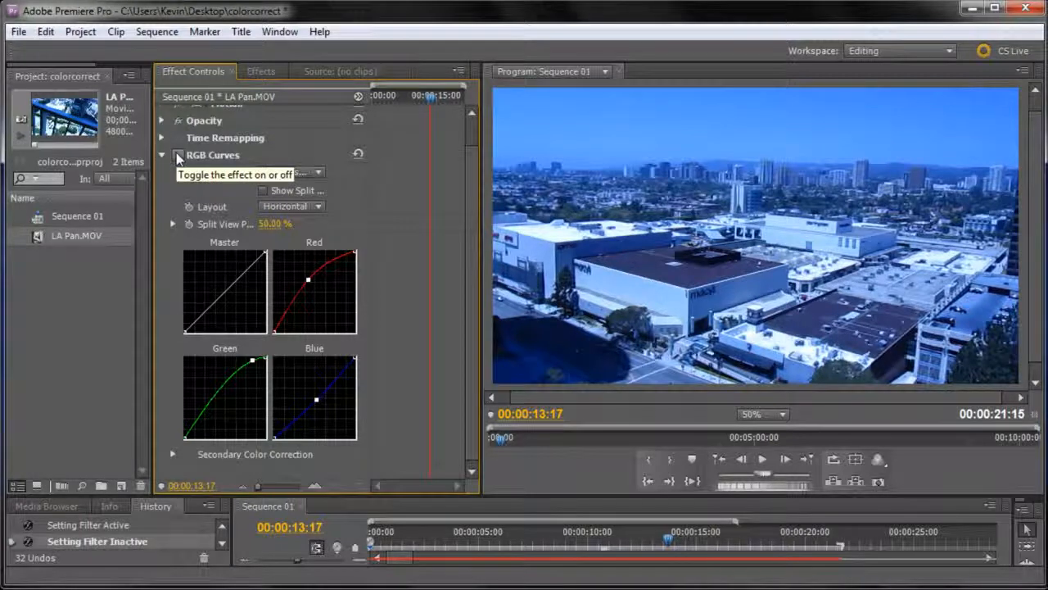
pyautogui.click(179, 156)
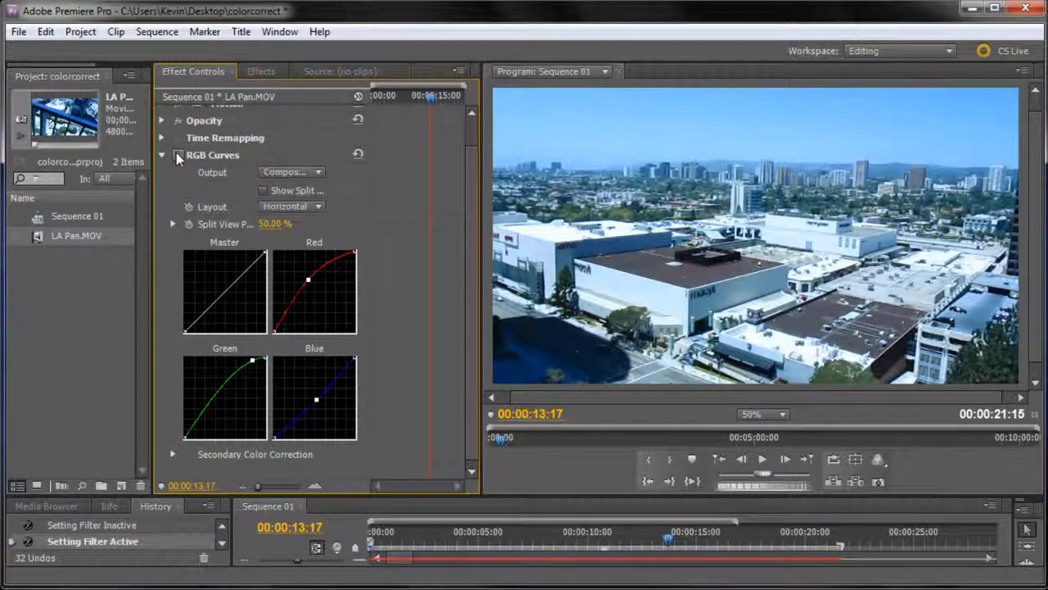
pyautogui.click(179, 155)
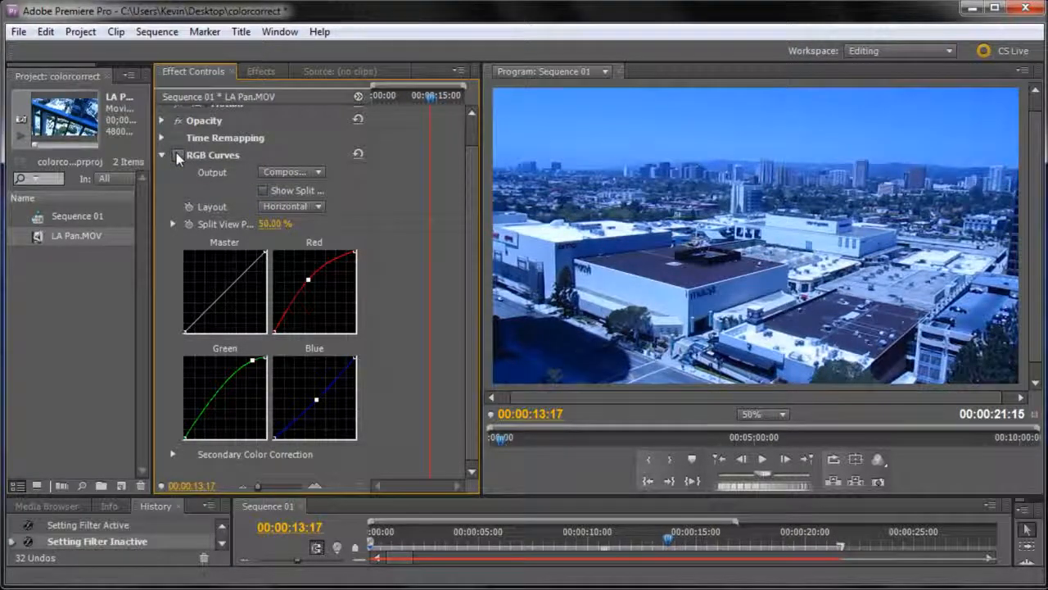
pyautogui.click(178, 156)
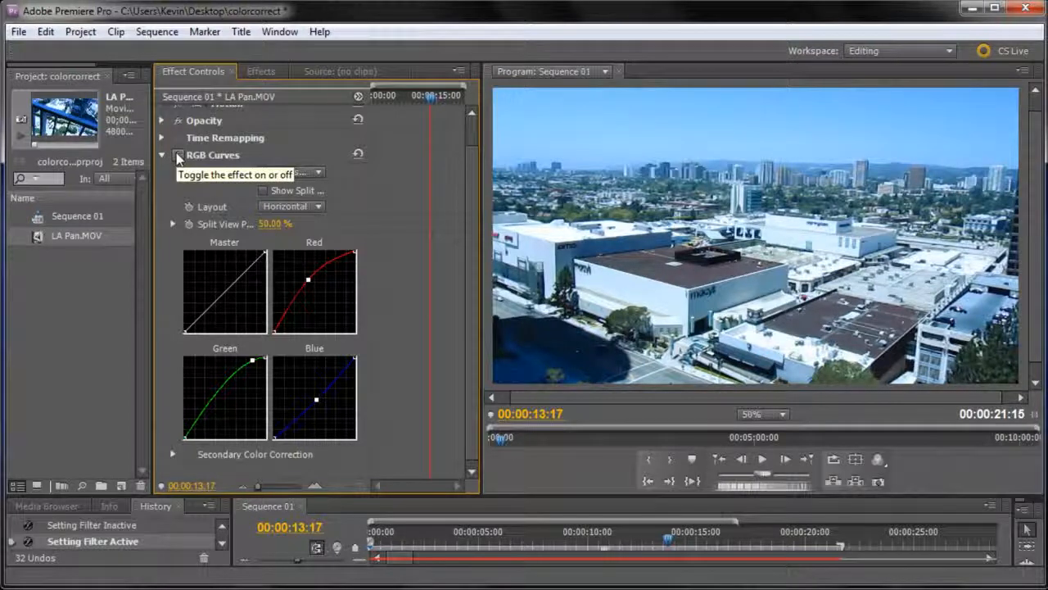
pyautogui.click(179, 156)
pyautogui.click(178, 156)
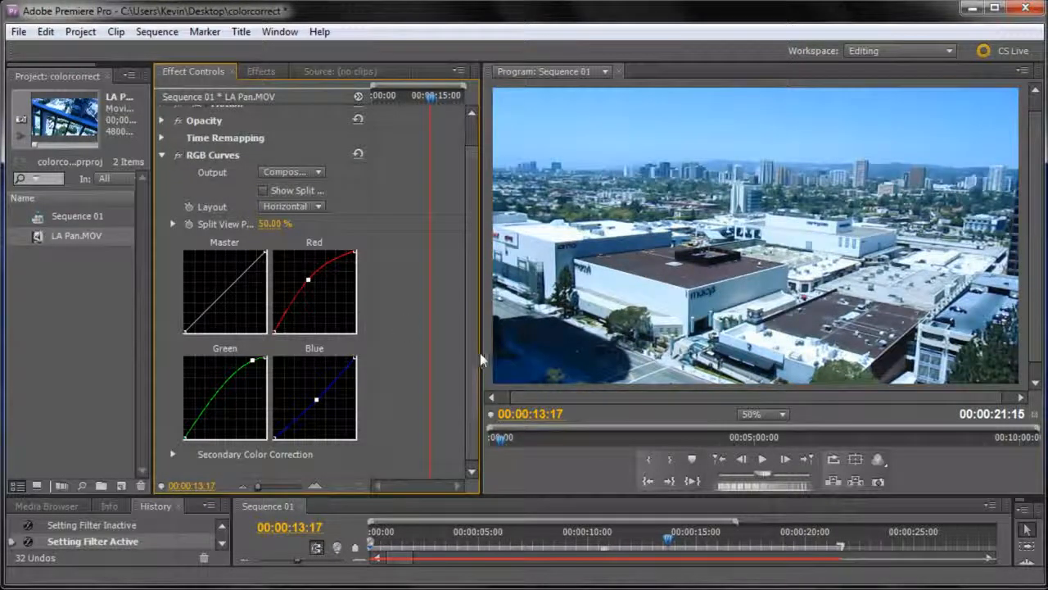
# Try an S-shaped Master curve at 00:00:13:21, undo its upper bend and ease the lower point back toward the diagonal.
pyautogui.scroll(-1, 470, 328)
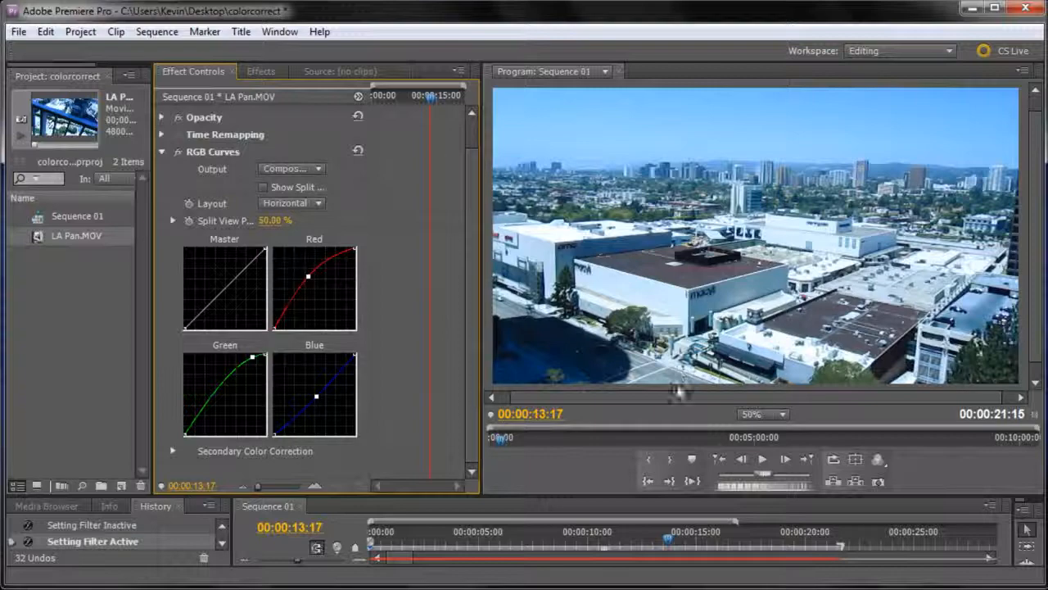
pyautogui.moveTo(670, 542)
pyautogui.mouseDown()
pyautogui.moveTo(564, 541)
pyautogui.moveTo(703, 537)
pyautogui.moveTo(671, 537)
pyautogui.mouseUp()
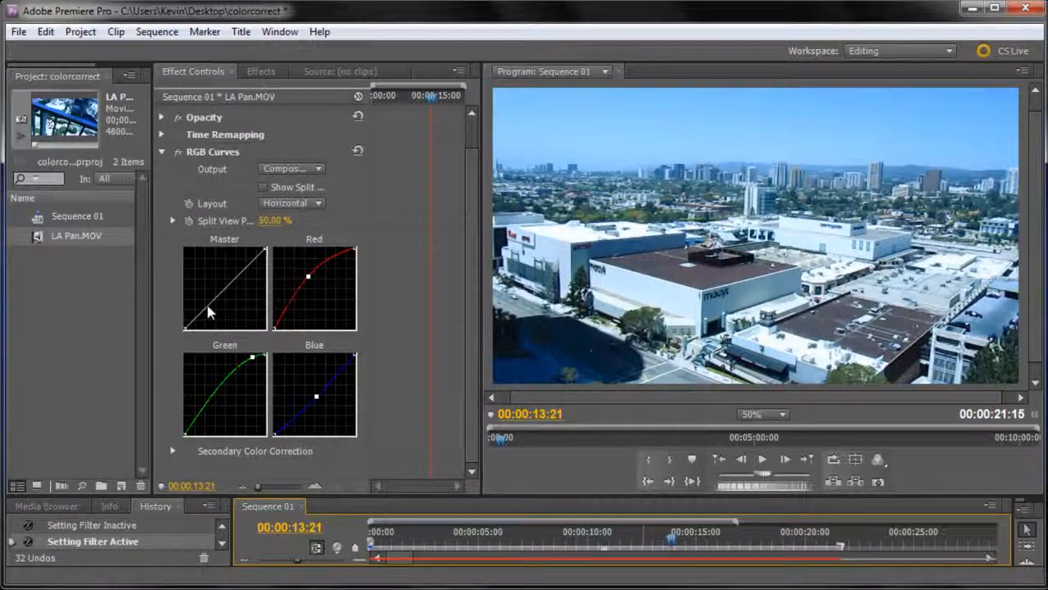
pyautogui.moveTo(207, 301); pyautogui.dragTo(239, 269)
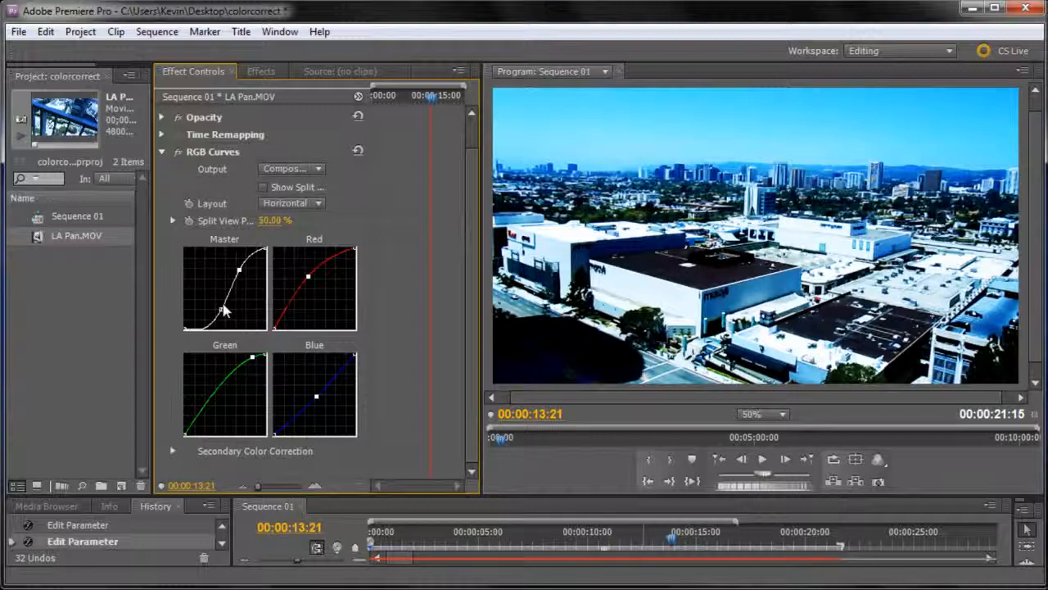
pyautogui.hotkey('ctrl', 'z')
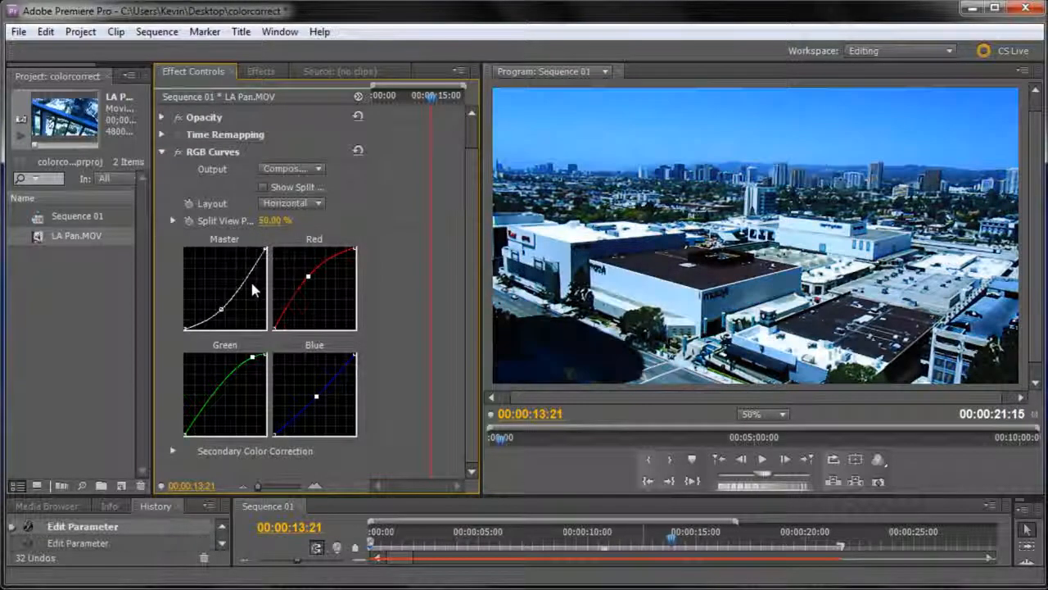
pyautogui.moveTo(220, 313)
pyautogui.mouseDown()
pyautogui.moveTo(212, 301)
pyautogui.moveTo(209, 309)
pyautogui.mouseUp()
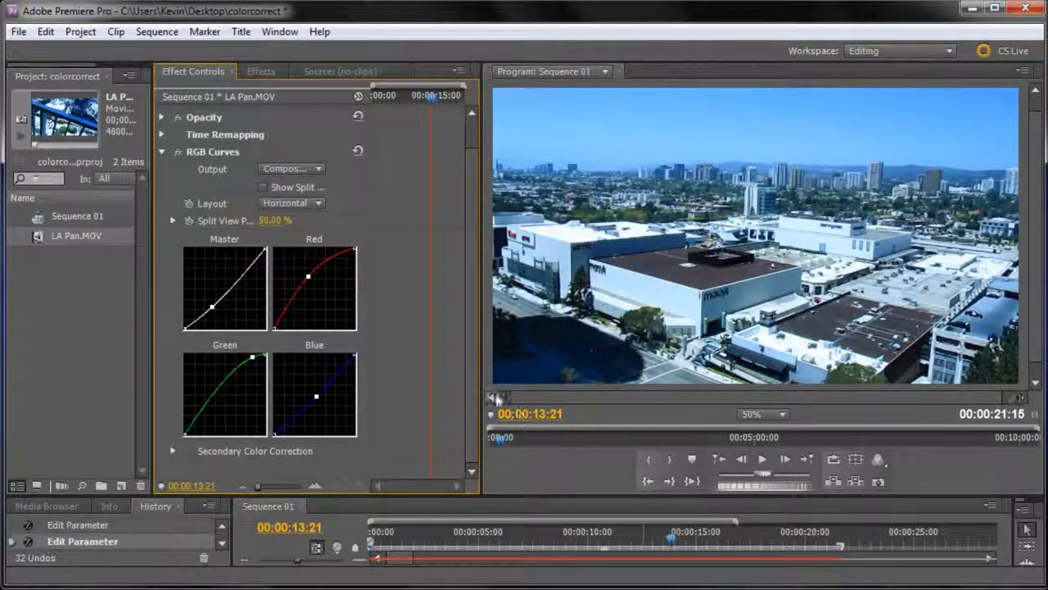
# At 00:00:01:17, remove the Master curve's point and add a new one in the shadows, pulled slightly downward.
pyautogui.click(673, 542)
pyautogui.moveTo(672, 543); pyautogui.dragTo(407, 528)
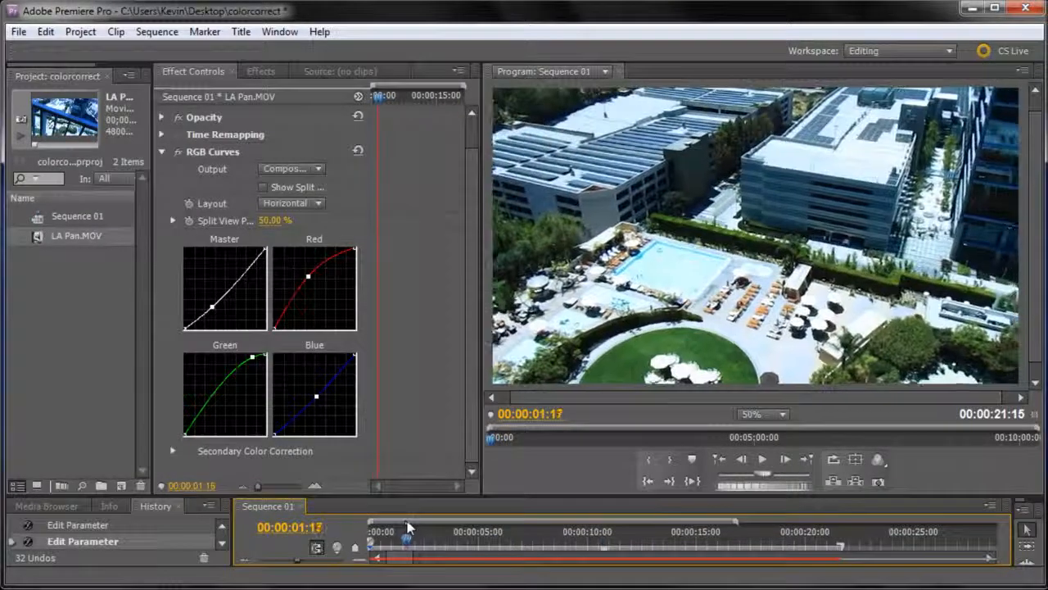
pyautogui.moveTo(212, 306); pyautogui.dragTo(135, 308)
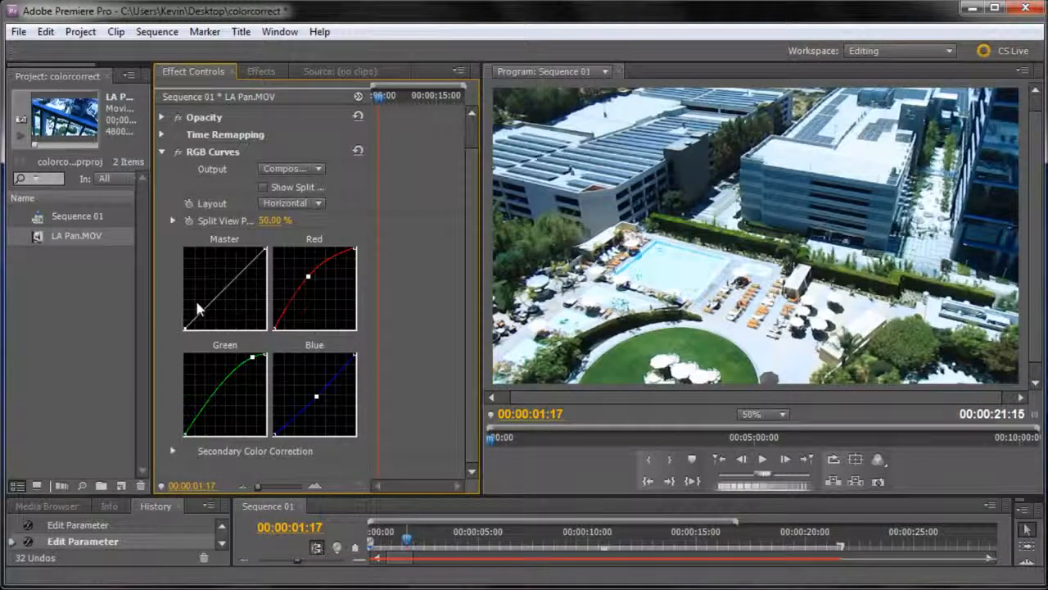
pyautogui.moveTo(206, 306); pyautogui.dragTo(211, 310)
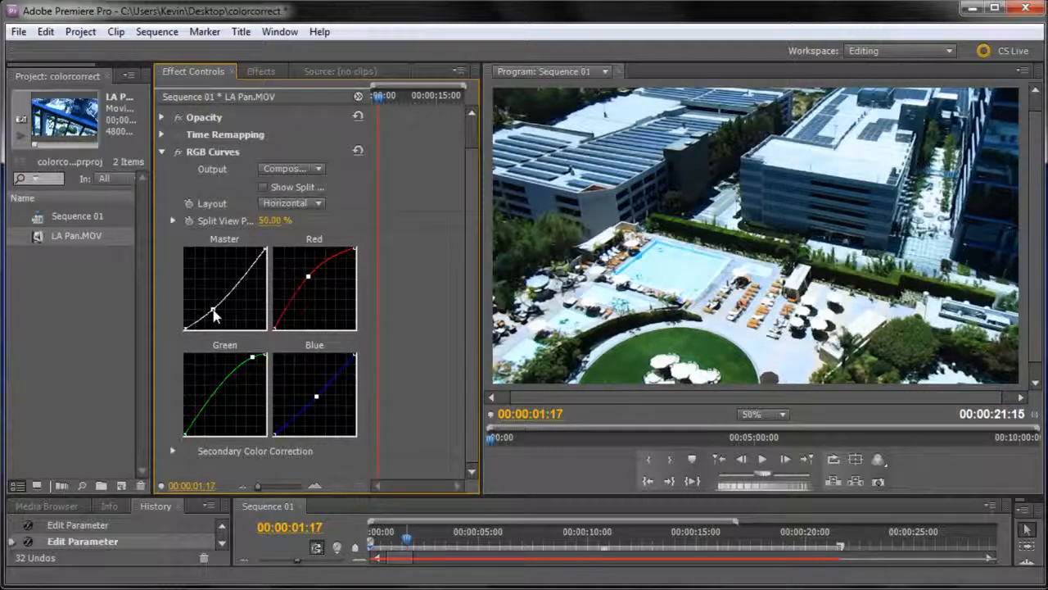
# At 00:00:13:18, try bending the Master curve with two extra points and remove both, keeping only the shadow point.
pyautogui.moveTo(408, 537); pyautogui.dragTo(676, 528)
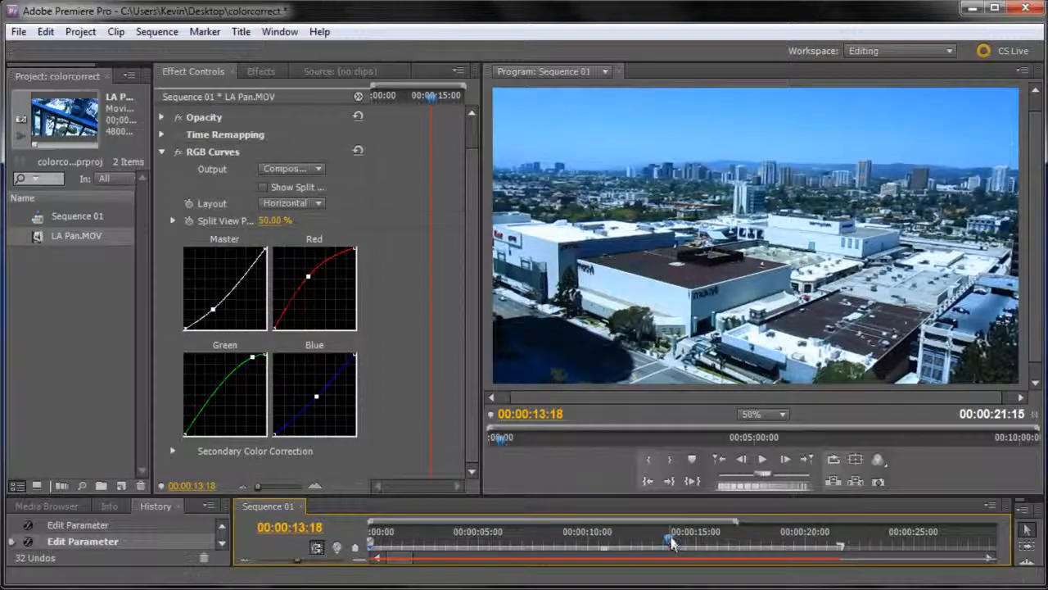
pyautogui.moveTo(672, 545)
pyautogui.mouseDown()
pyautogui.moveTo(403, 531)
pyautogui.moveTo(642, 520)
pyautogui.moveTo(671, 528)
pyautogui.mouseUp()
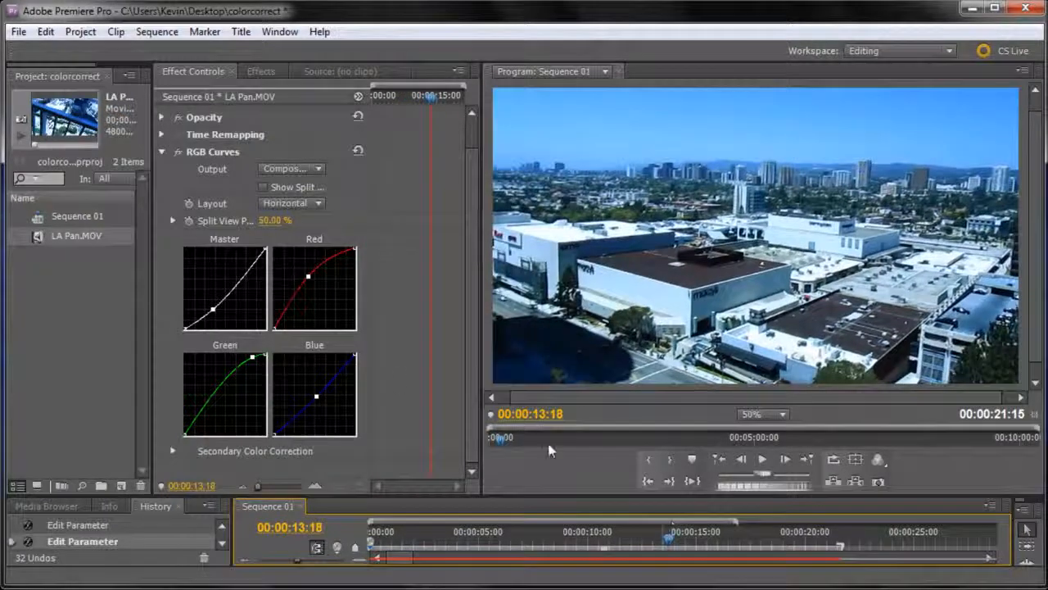
pyautogui.click(232, 290)
pyautogui.moveTo(245, 276); pyautogui.dragTo(224, 281)
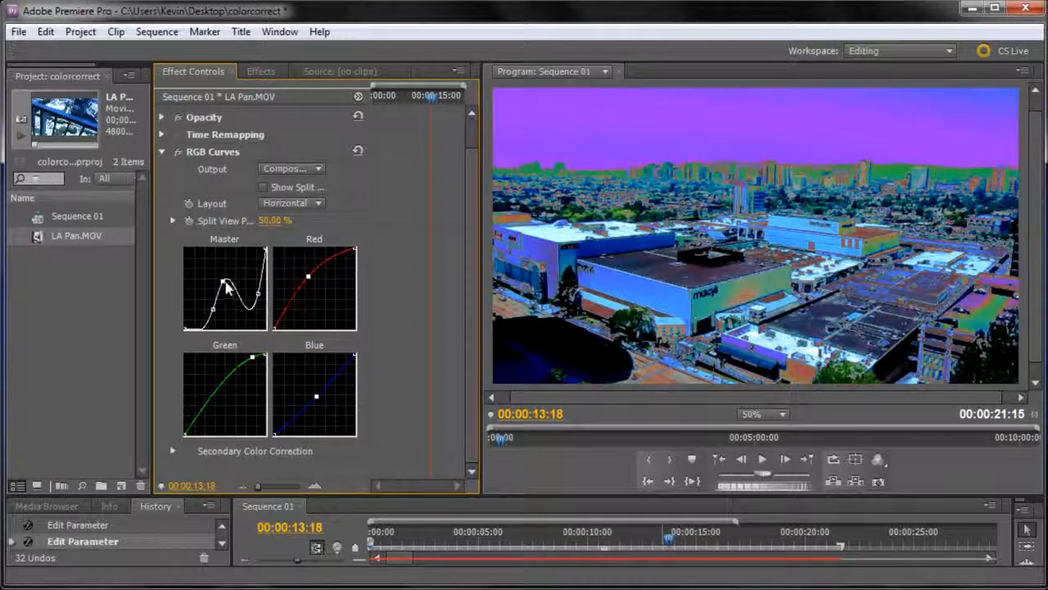
pyautogui.moveTo(224, 282); pyautogui.dragTo(65, 274)
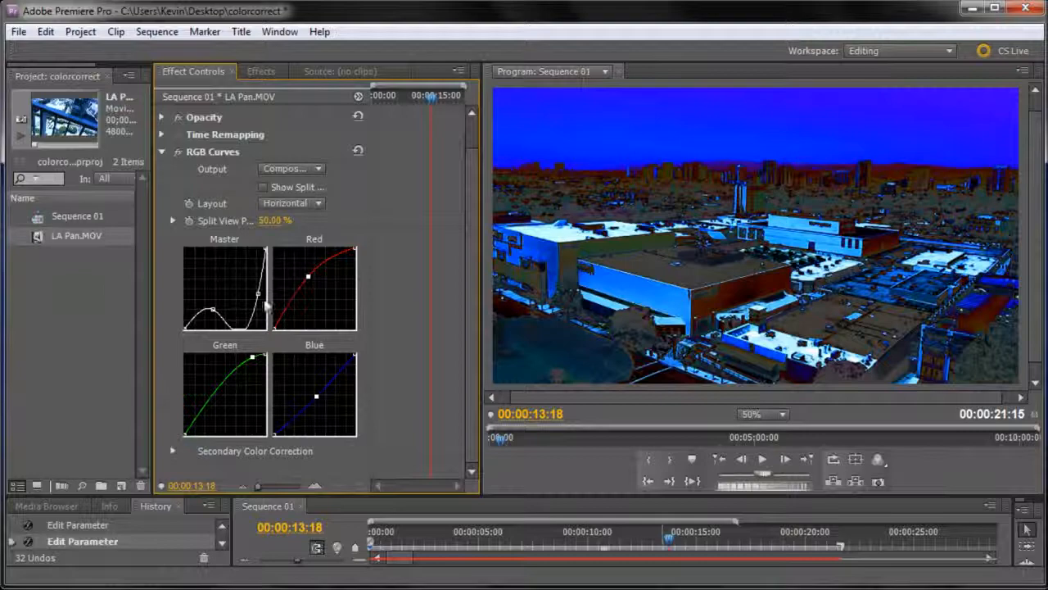
pyautogui.moveTo(259, 295); pyautogui.dragTo(49, 275)
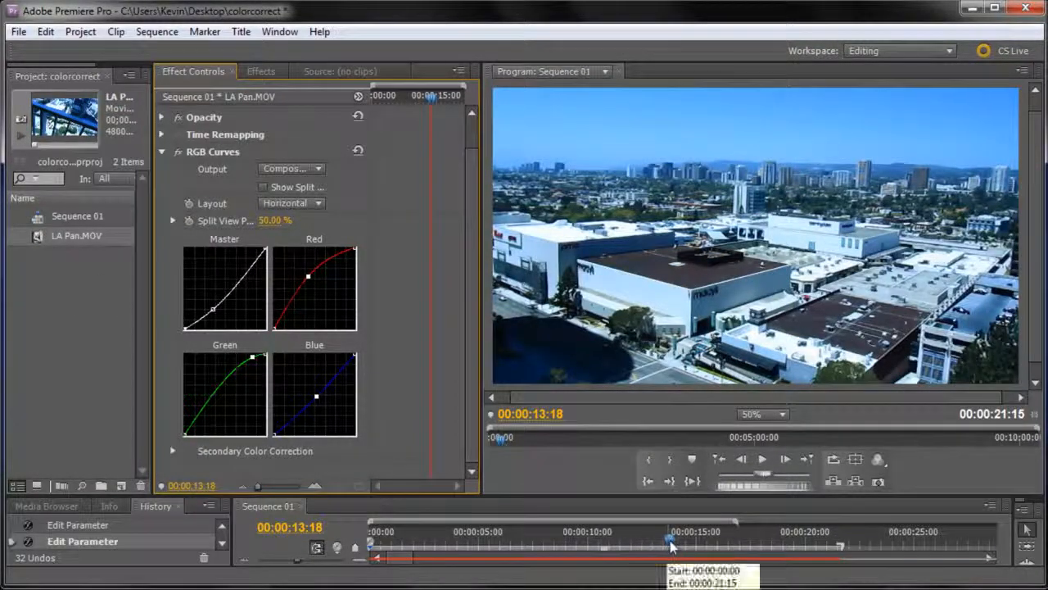
# Scrub through and play parts of the sequence to review the color correction, returning to 00:00:13:18.
pyautogui.click(560, 539)
pyautogui.moveTo(561, 538); pyautogui.dragTo(736, 528)
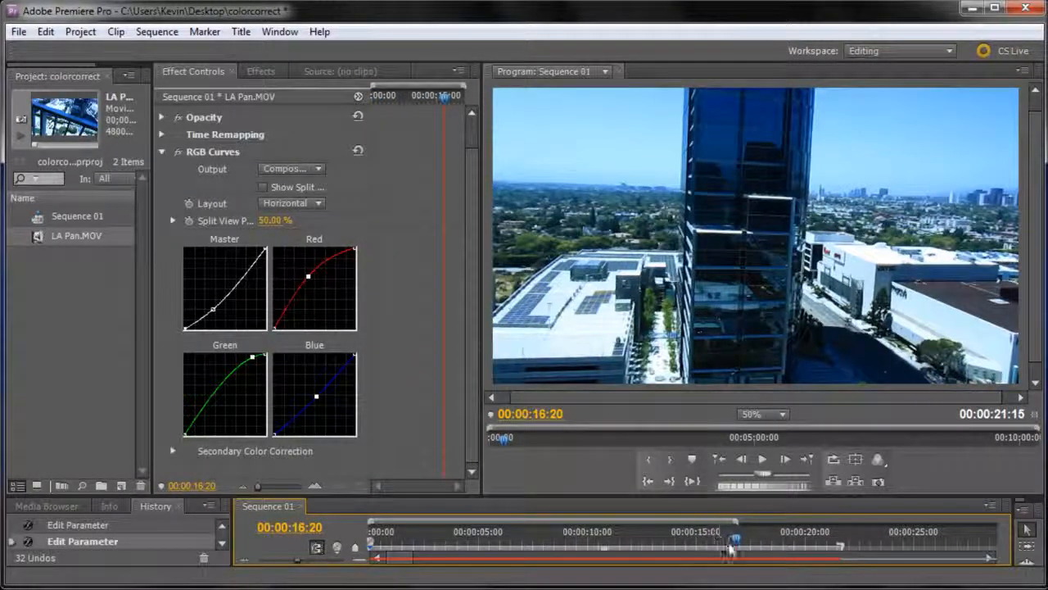
pyautogui.press('space')
pyautogui.click(598, 539)
pyautogui.moveTo(598, 542)
pyautogui.mouseDown()
pyautogui.moveTo(531, 543)
pyautogui.moveTo(580, 542)
pyautogui.mouseUp()
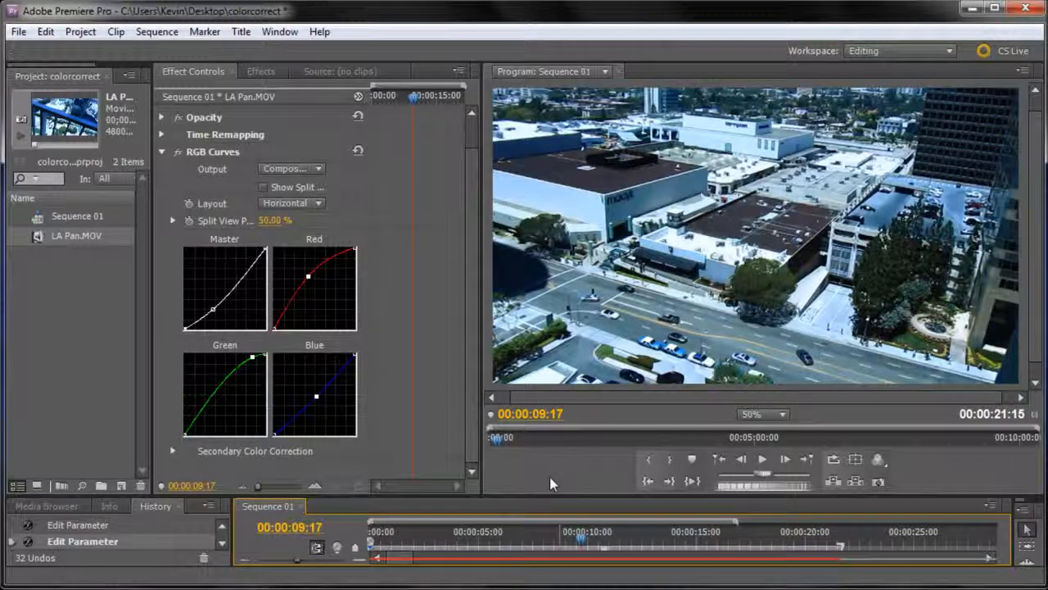
pyautogui.moveTo(581, 542); pyautogui.dragTo(667, 518)
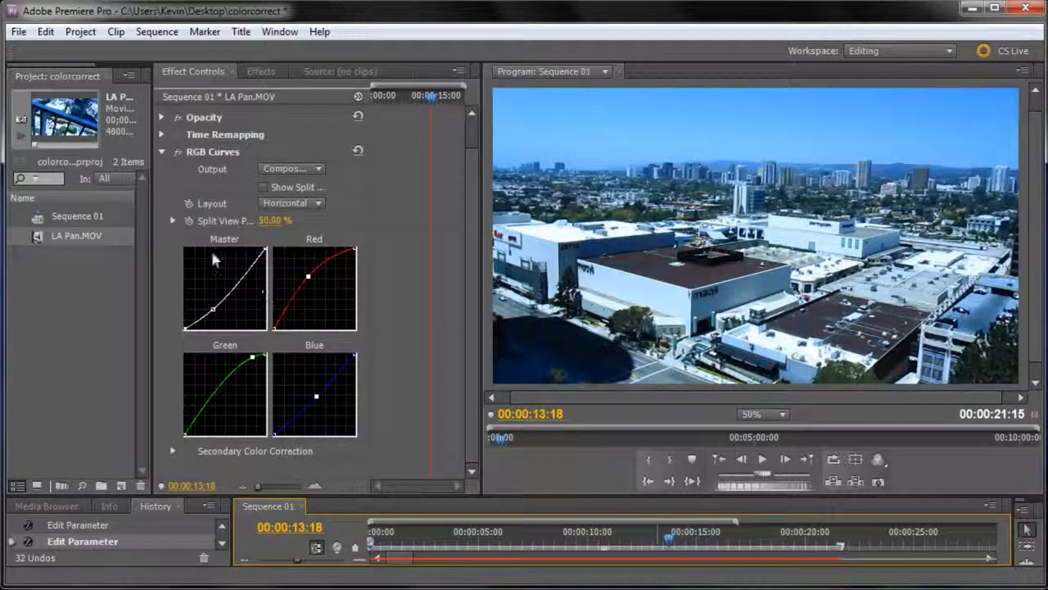
# Save the clip's RGB Curves settings as an effect preset named "LA Color", keeping the Scale type.
pyautogui.rightClick(201, 149)
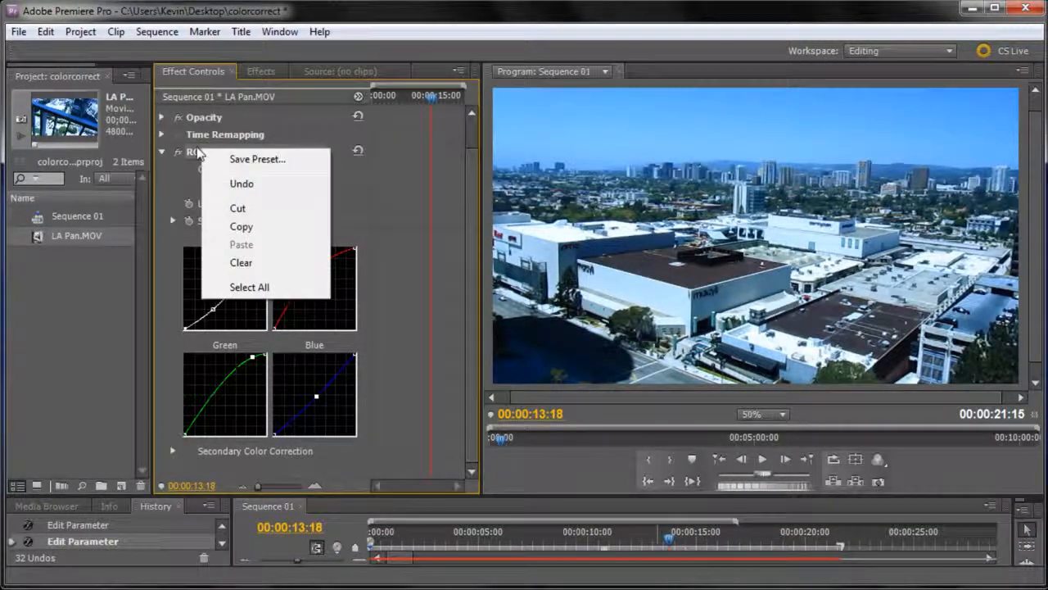
pyautogui.click(186, 152)
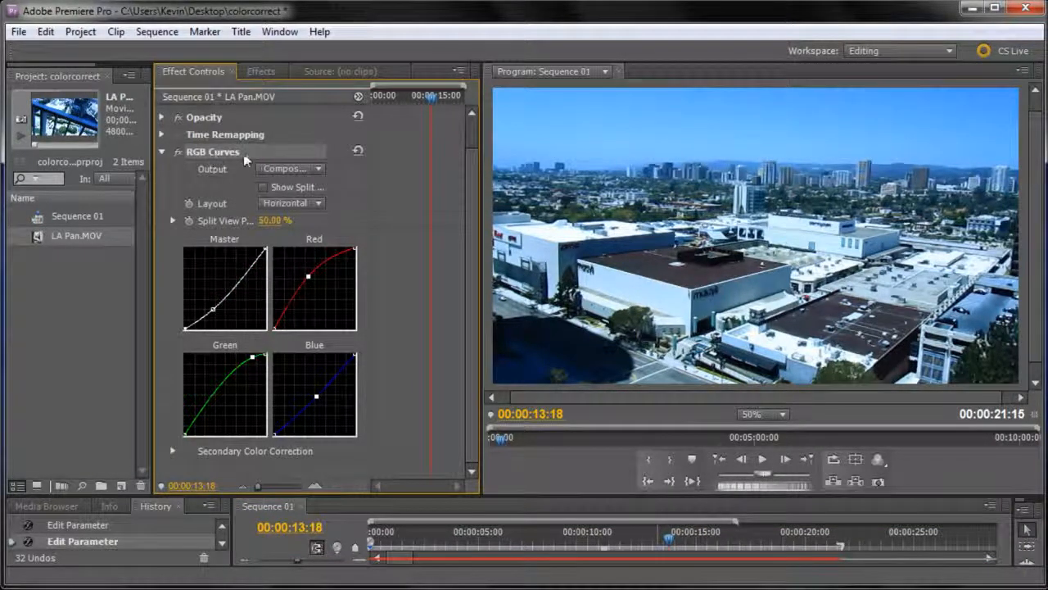
pyautogui.rightClick(226, 157)
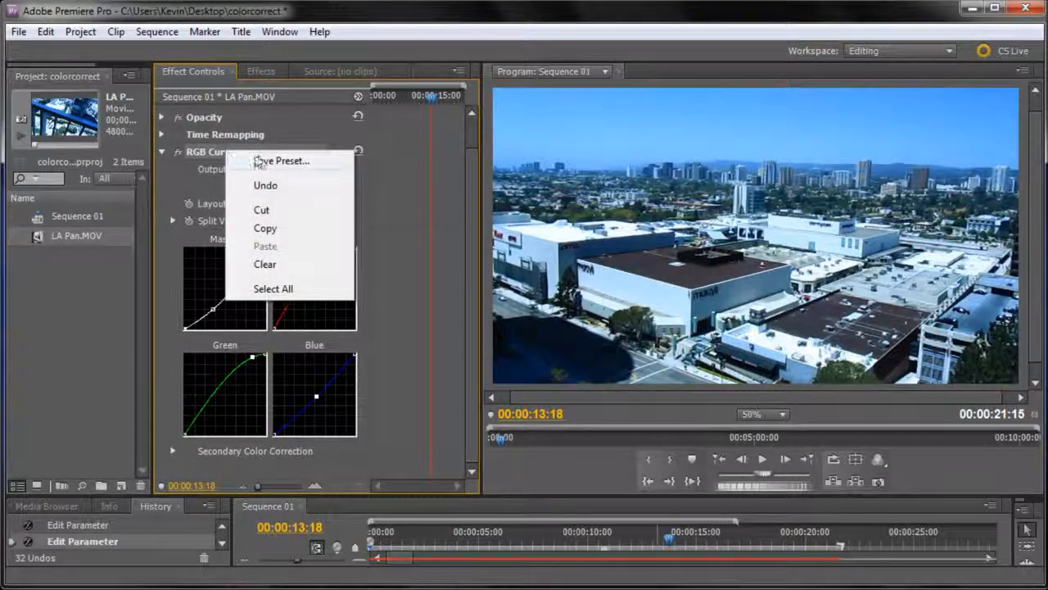
pyautogui.click(262, 161)
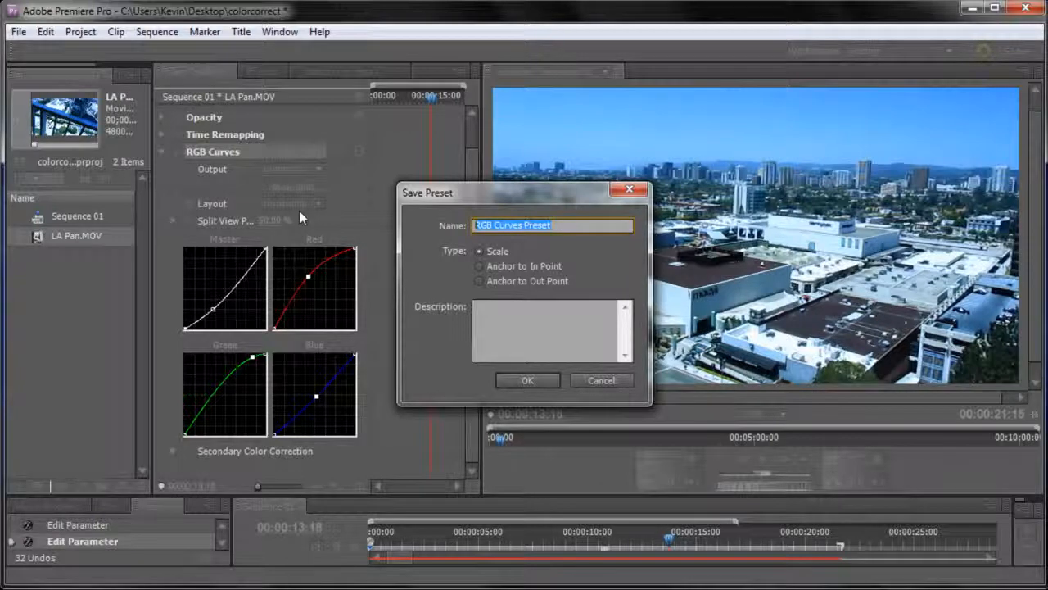
pyautogui.write('LA Color')
pyautogui.click(528, 380)
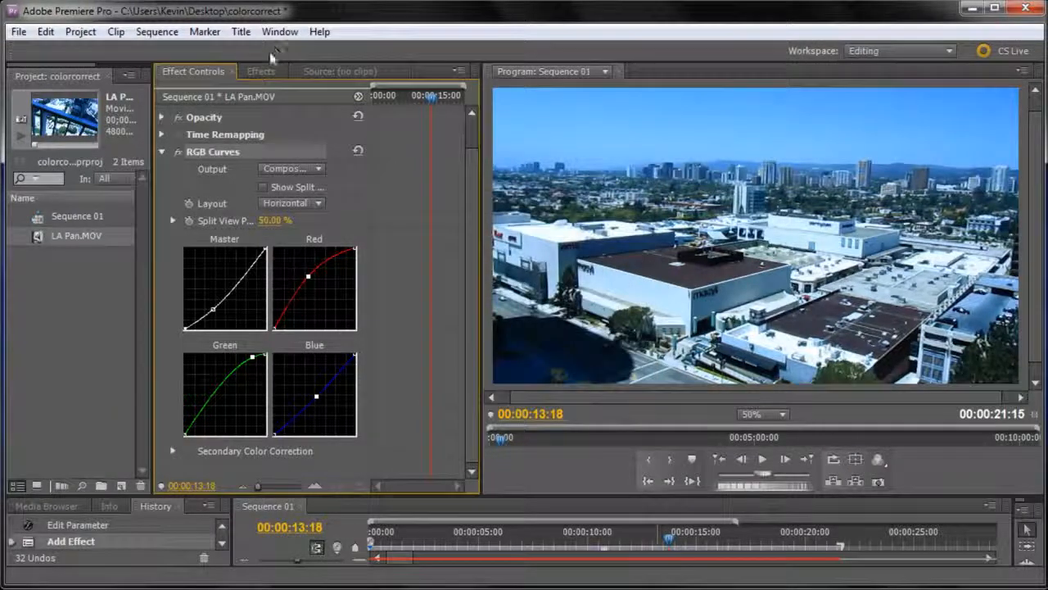
# In the effects library, collapse the Color Correction and Video Effects folders, expand Presets and select the LA Color preset.
pyautogui.click(261, 71)
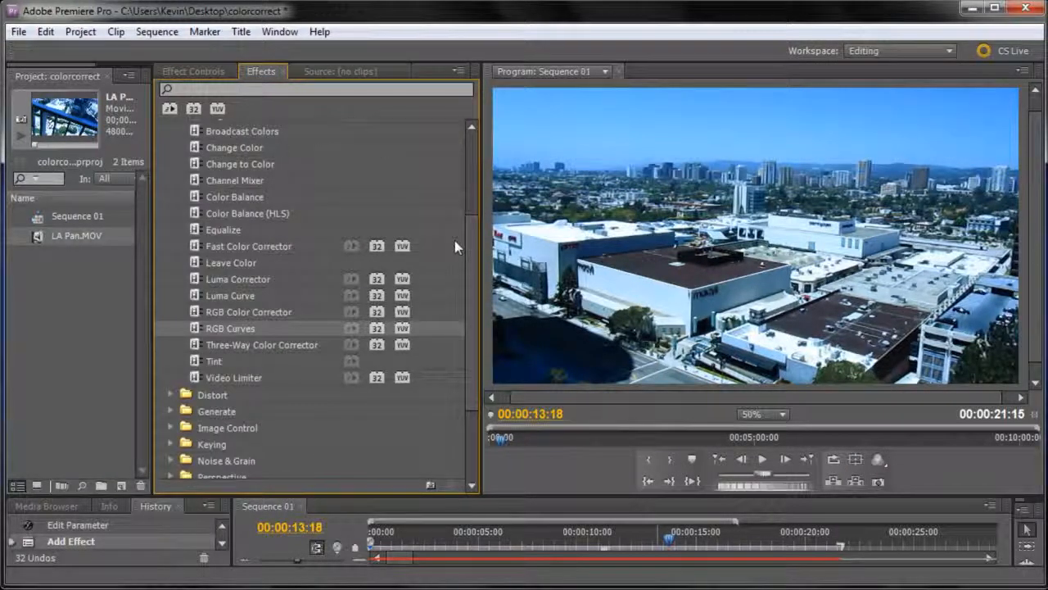
pyautogui.scroll(3, 311, 246)
pyautogui.click(171, 223)
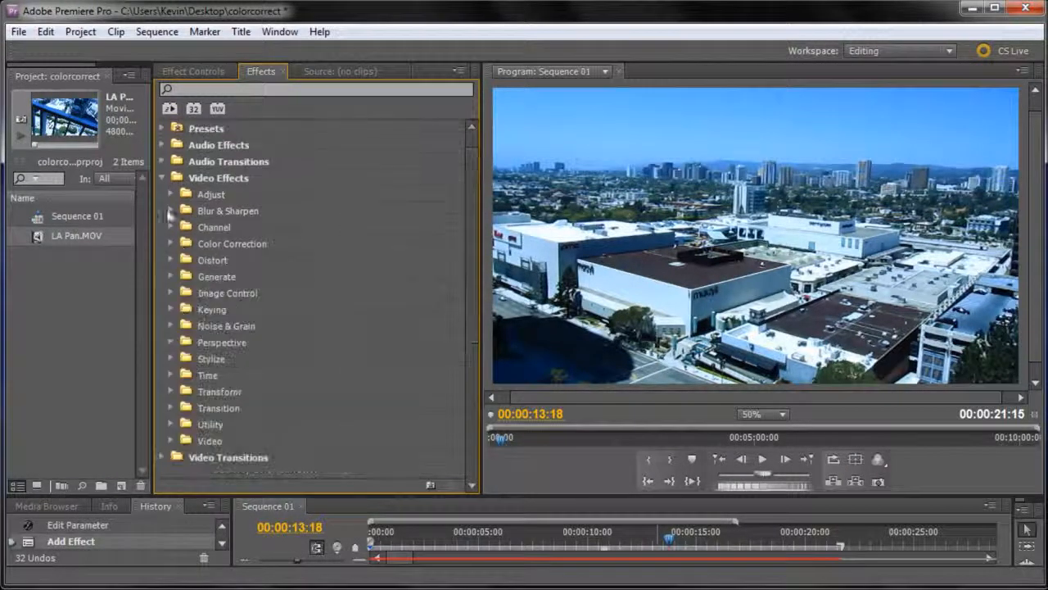
pyautogui.click(161, 178)
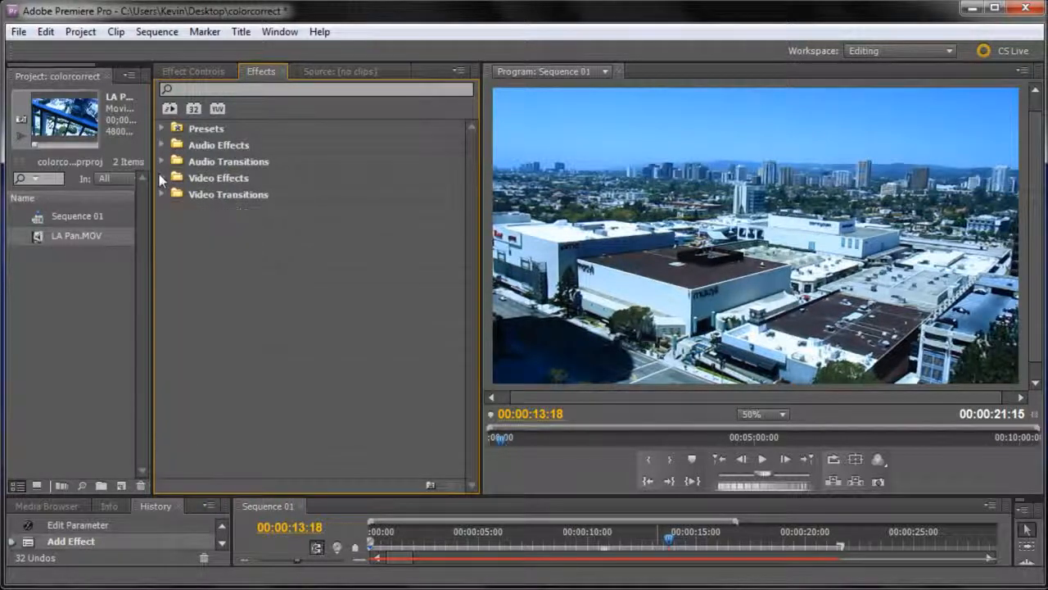
pyautogui.click(195, 128)
pyautogui.click(161, 128)
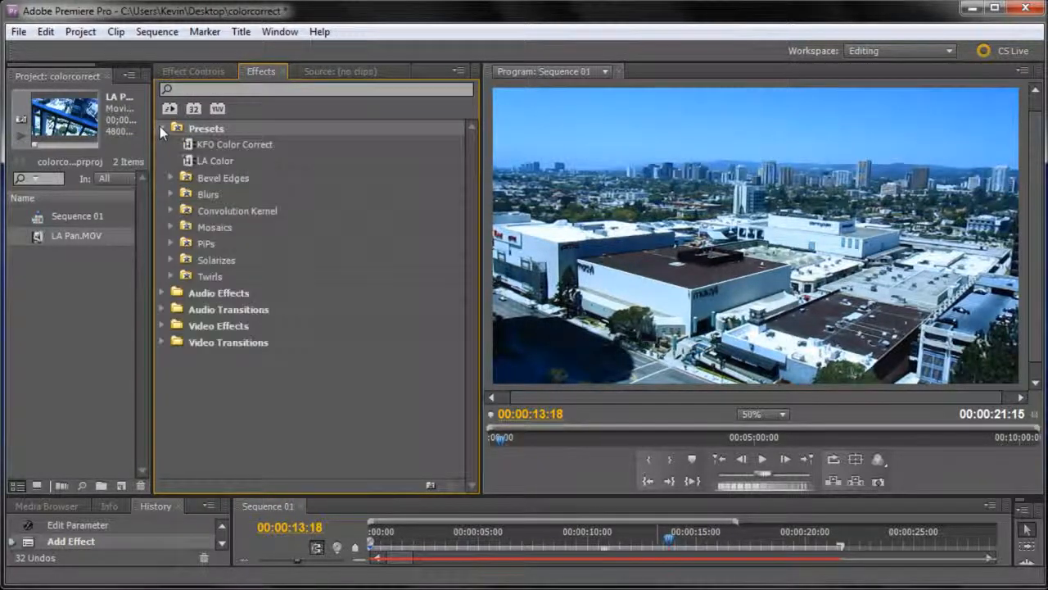
pyautogui.click(215, 163)
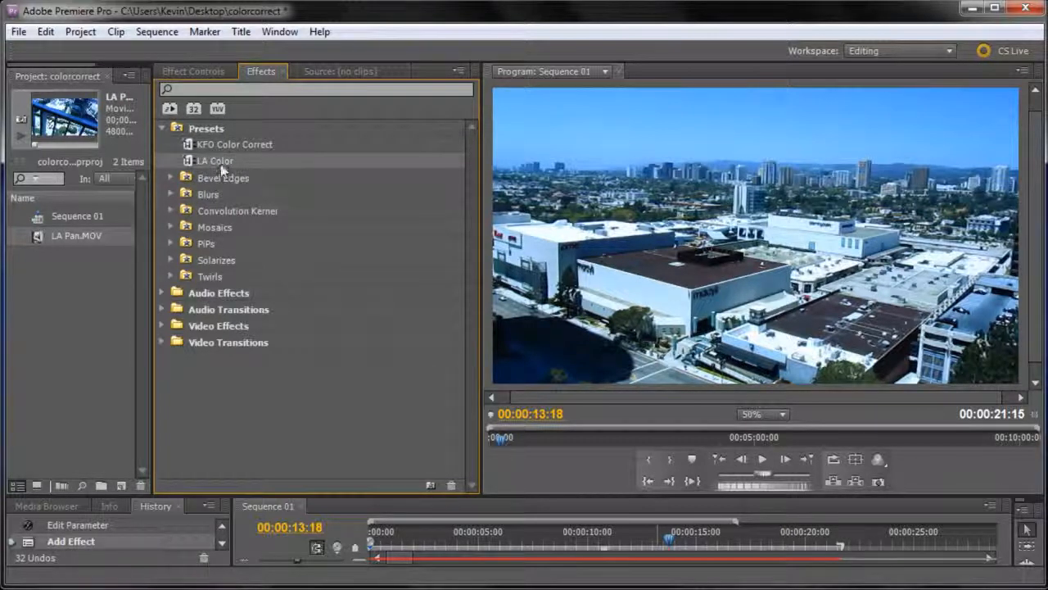
# Enlarge the timeline area to expose the LA Pan.MOV clip on the Video 1 track.
pyautogui.moveTo(226, 168); pyautogui.dragTo(320, 216)
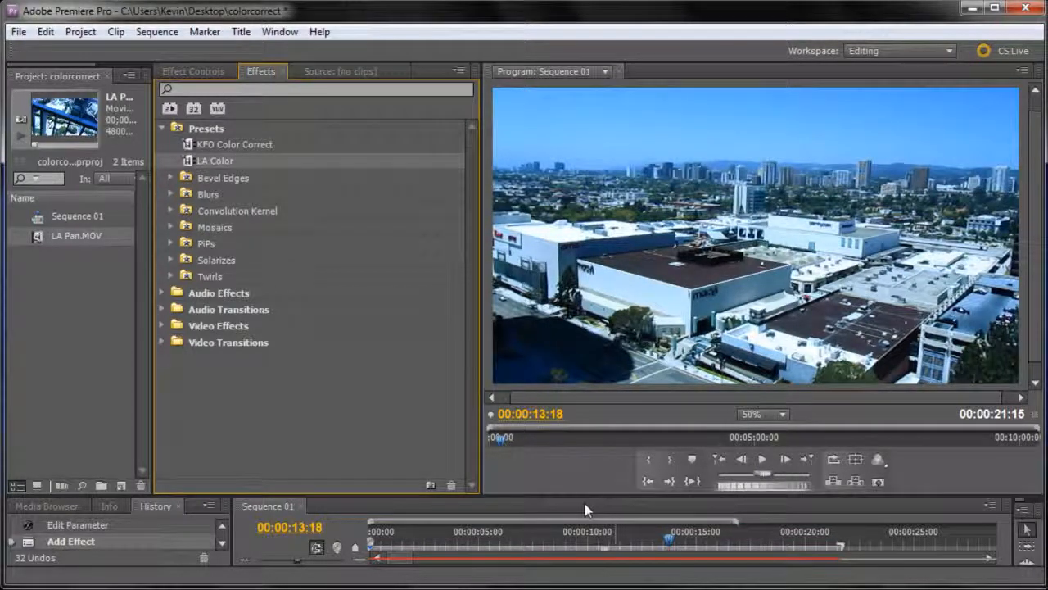
pyautogui.moveTo(573, 497); pyautogui.dragTo(588, 395)
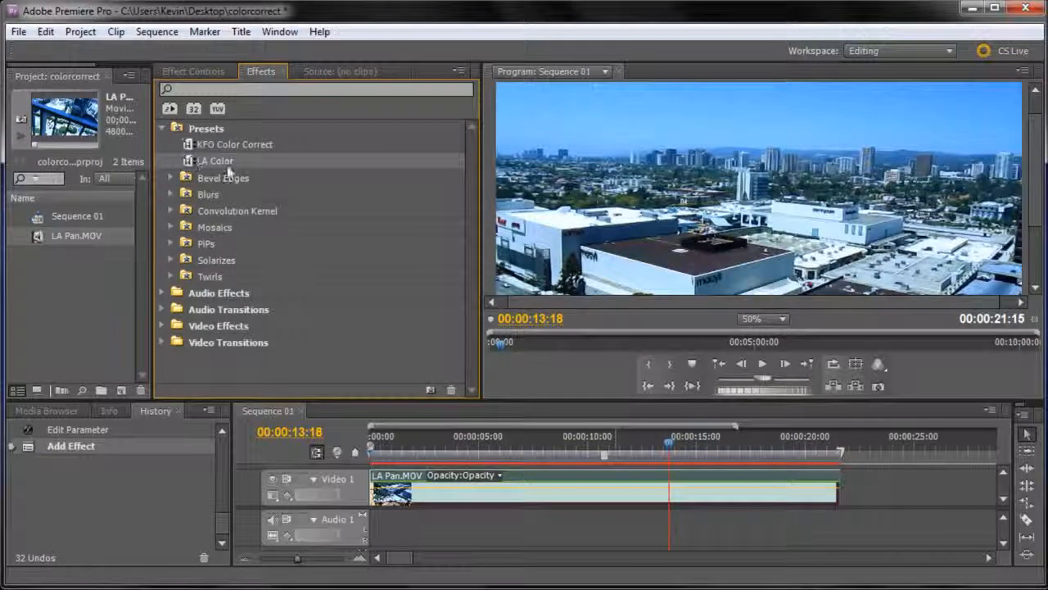